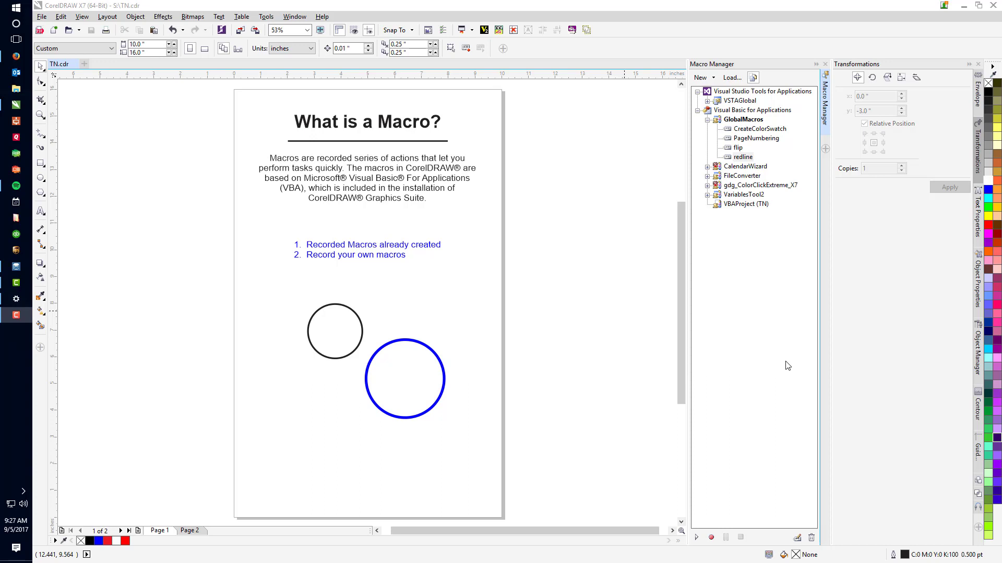
- Delete the title, paragraph and numbered list text above the circles
left_click(598, 334)
scroll(597, 333, "up", 2)
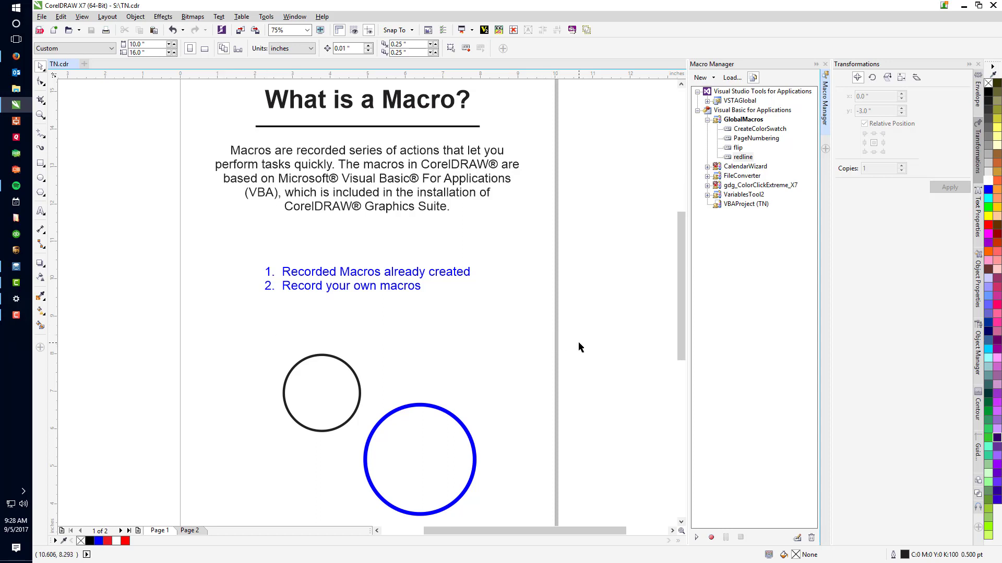
left_click_drag(578, 341, 204, 91)
scroll(193, 85, "up", 2)
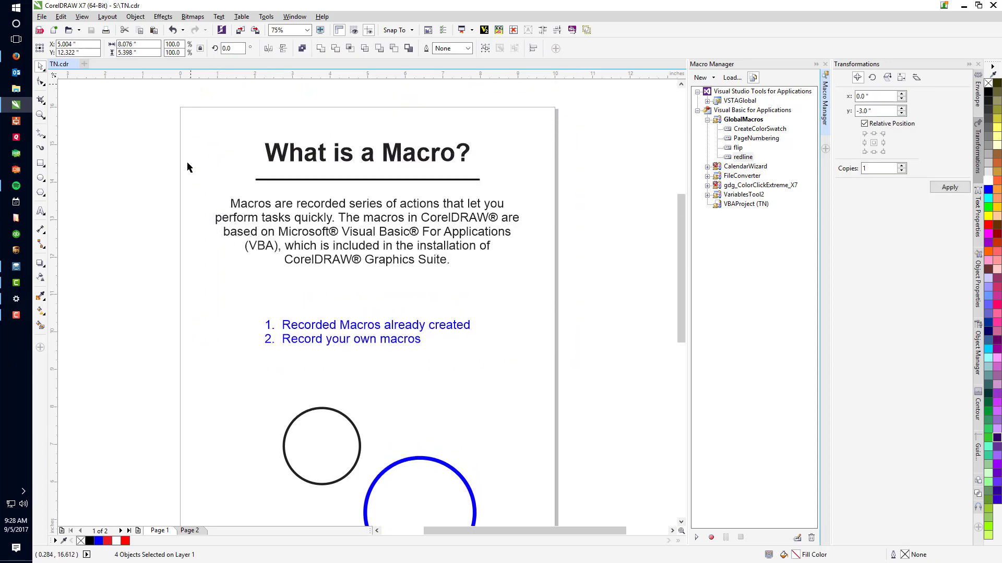
key("Delete")
- Zoom to fit the circles and select both the black and blue circles
key("F4")
scroll(193, 219, "down", 2)
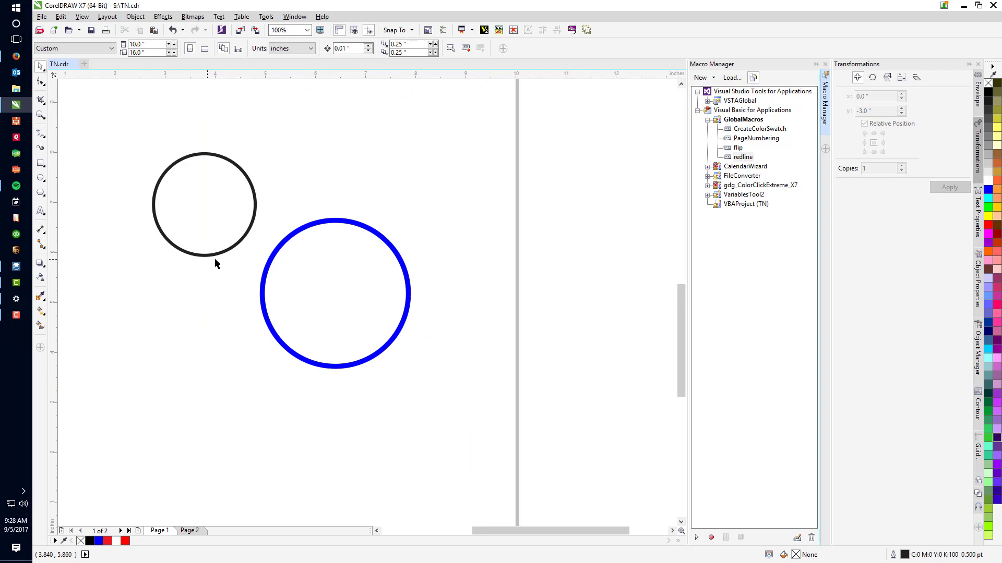
left_click(223, 252)
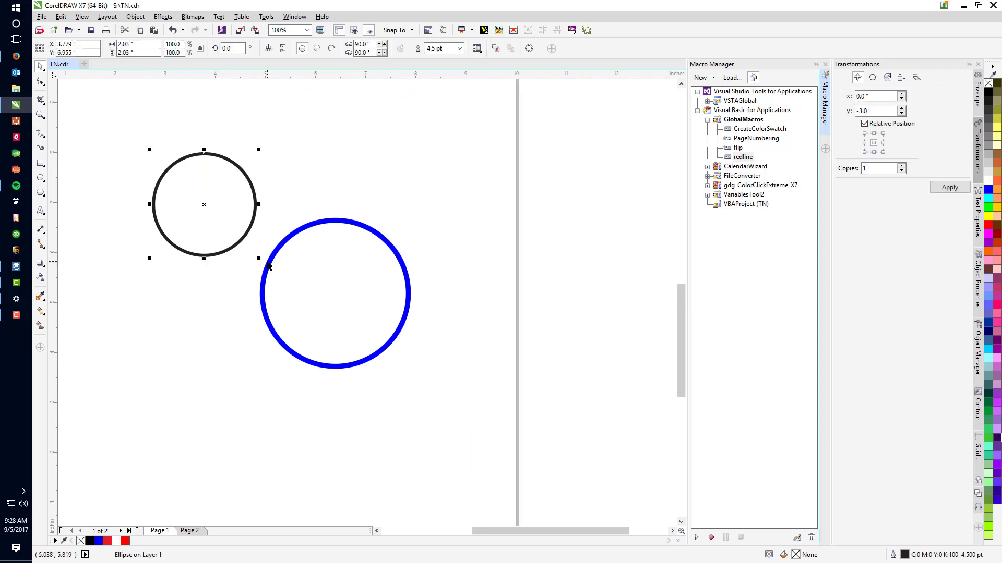
left_click(267, 265, "shift")
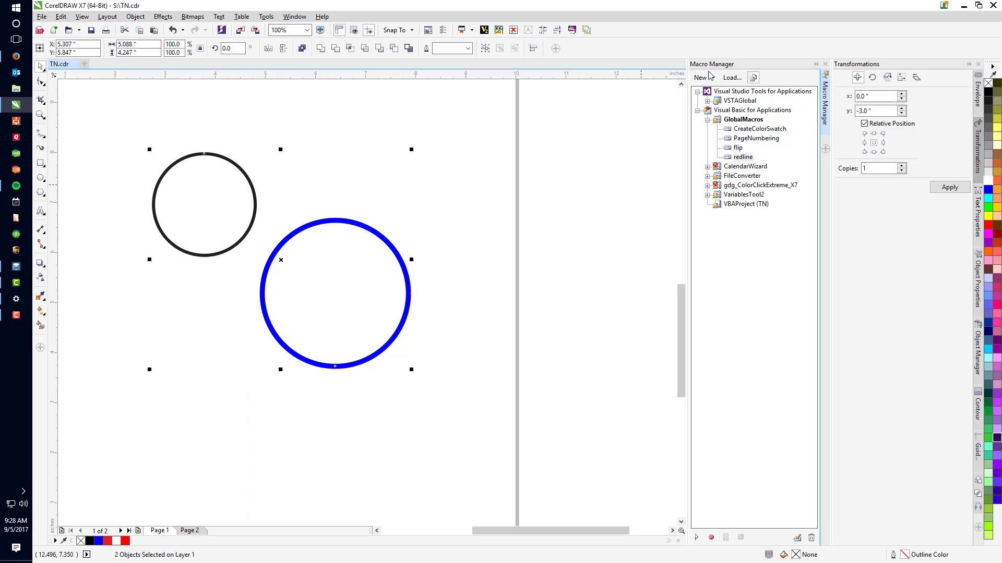
- Begin recording a macro called red2 stored in GlobalMacros from Tools > Macros
left_click(266, 16)
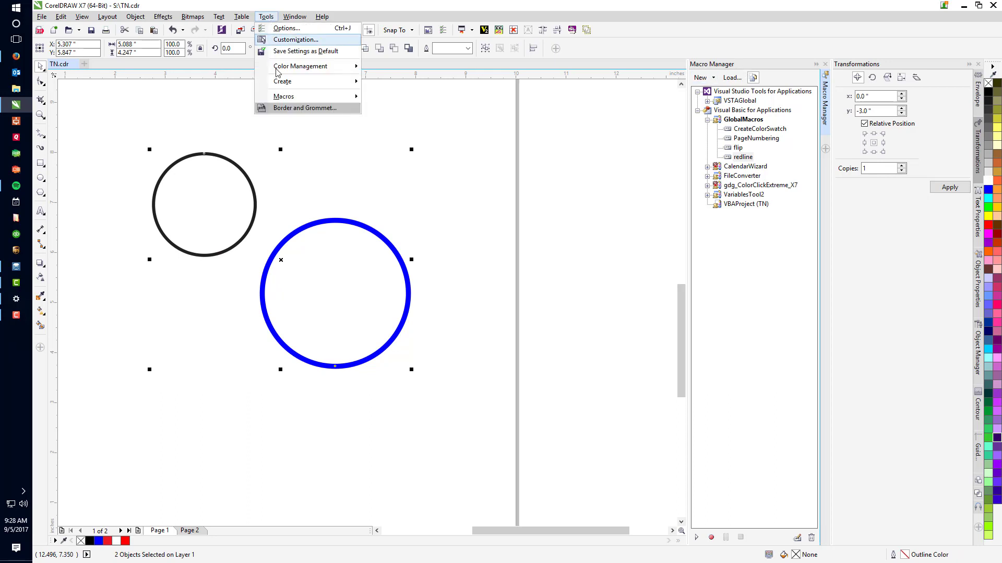
mouse_move(287, 96)
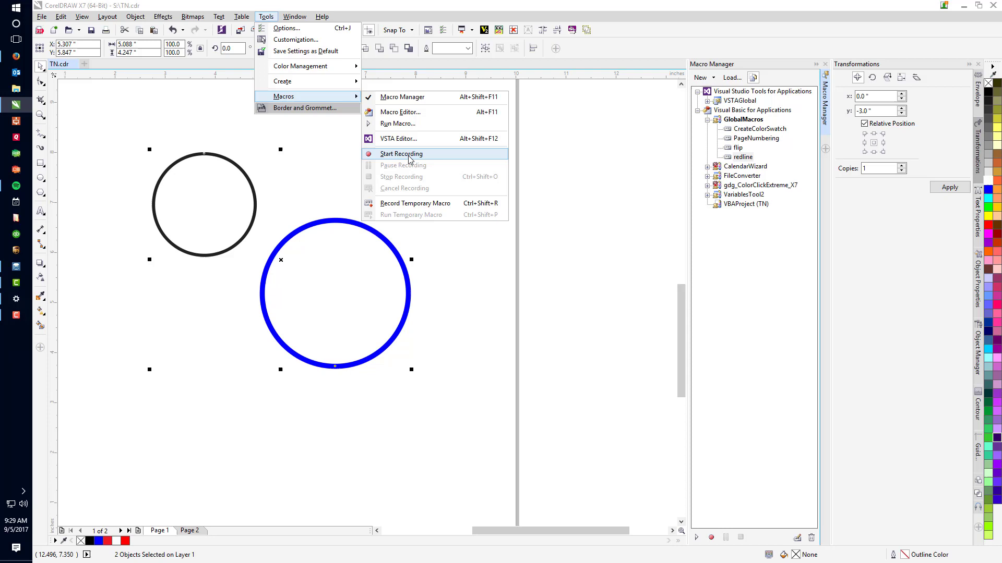
left_click(401, 154)
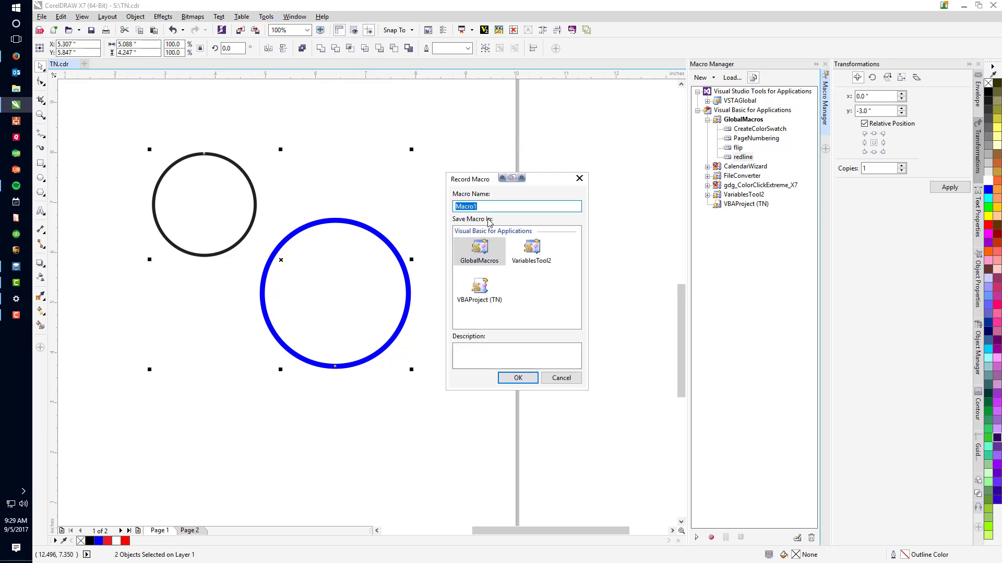
type("red2")
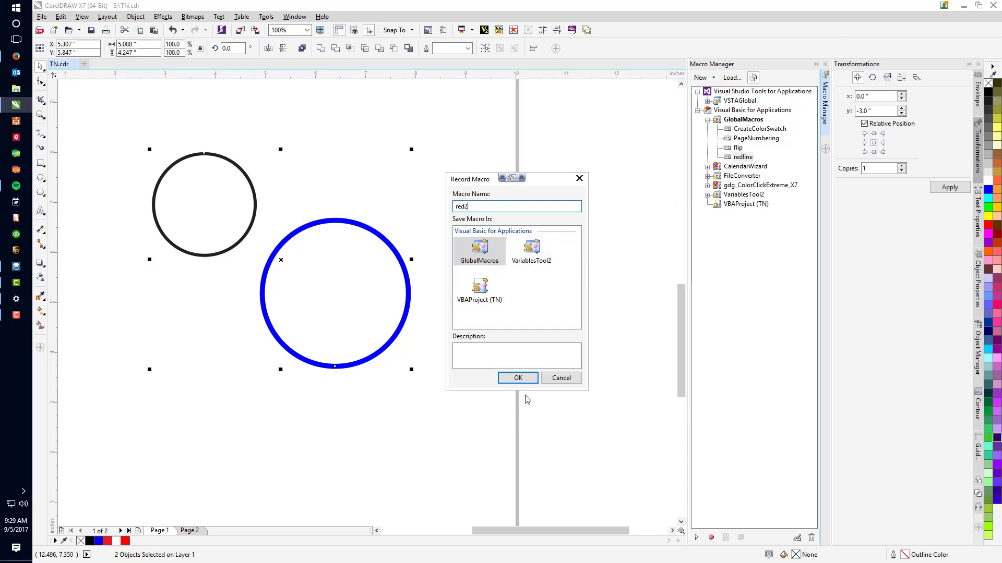
left_click(526, 378)
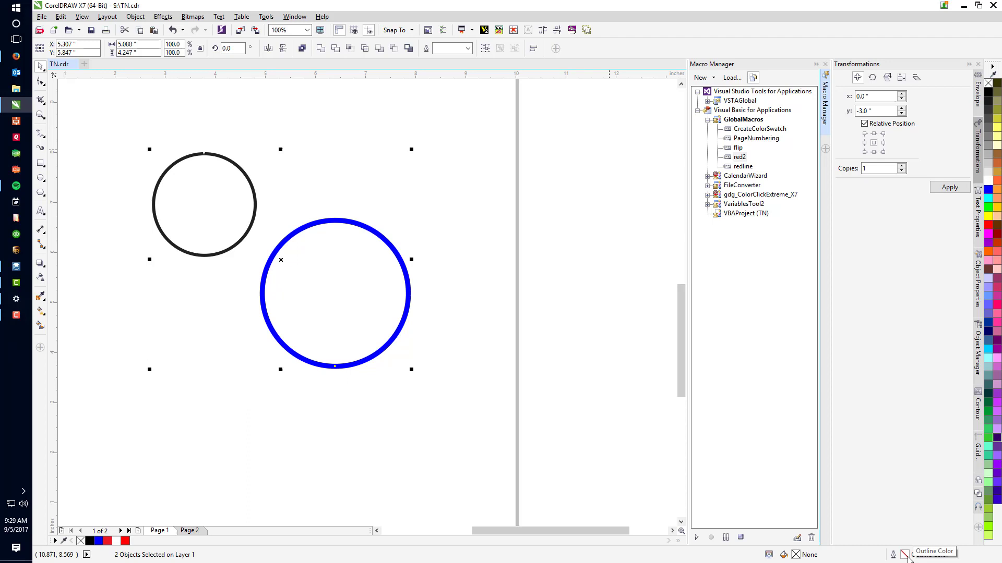
- Set both circles' outline to red with a 0.072 pt width
double_click(905, 556)
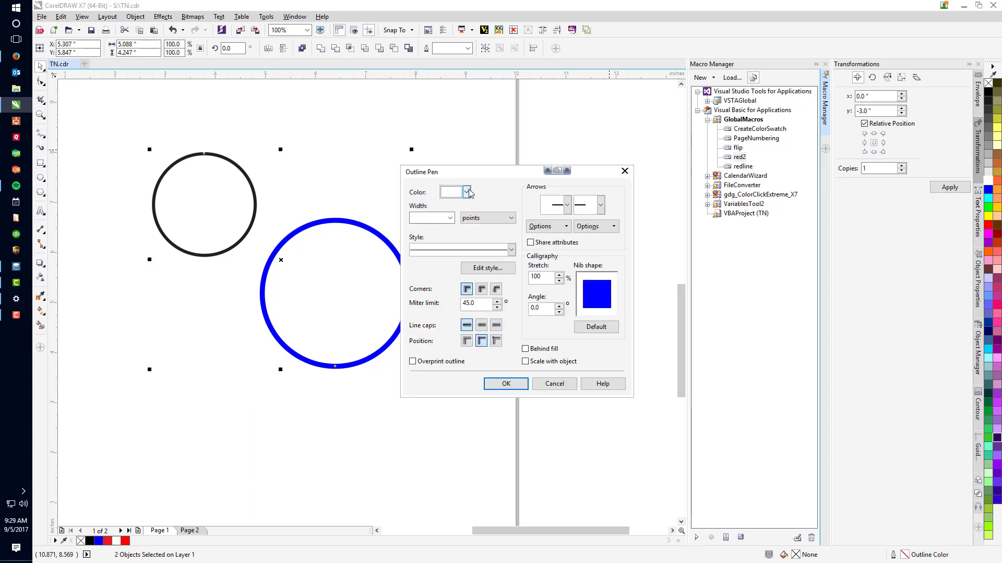
left_click(450, 218)
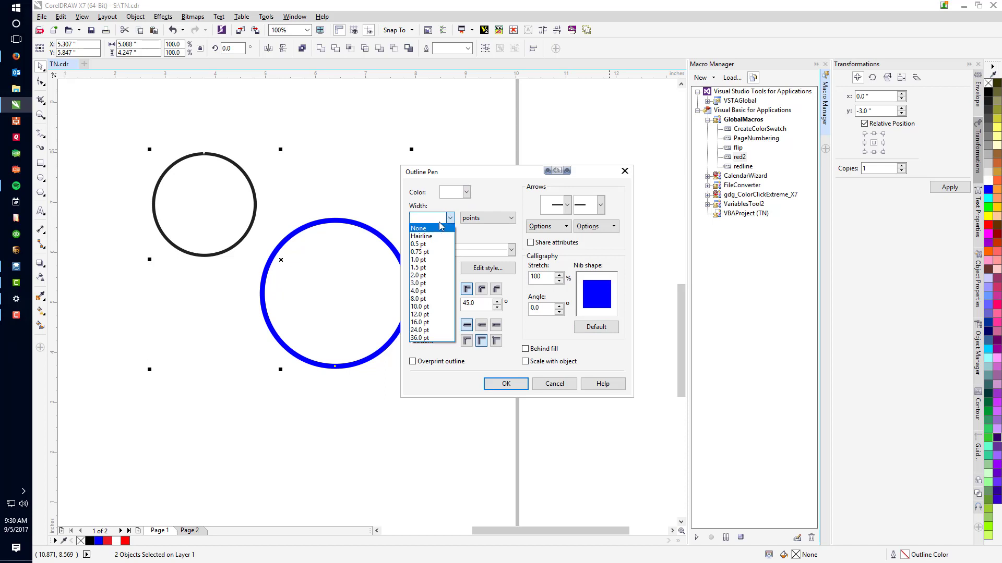
left_click(439, 221)
type(".072")
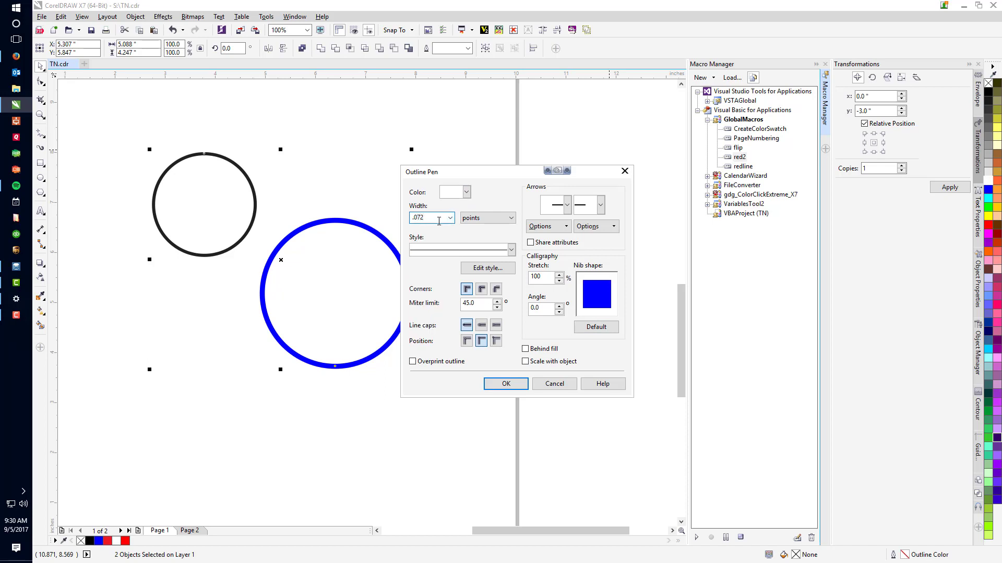
key("Tab")
left_click(466, 192)
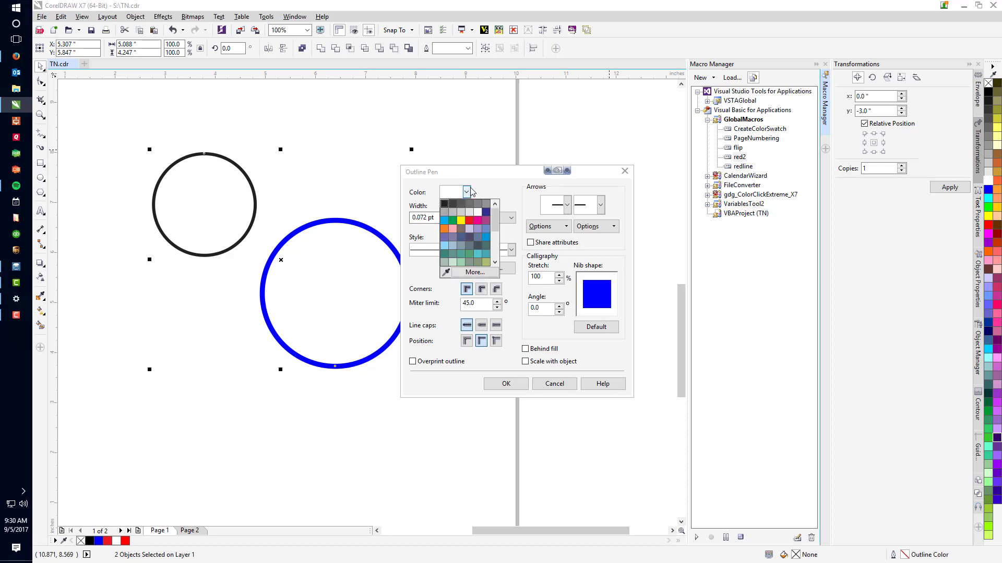
left_click(471, 220)
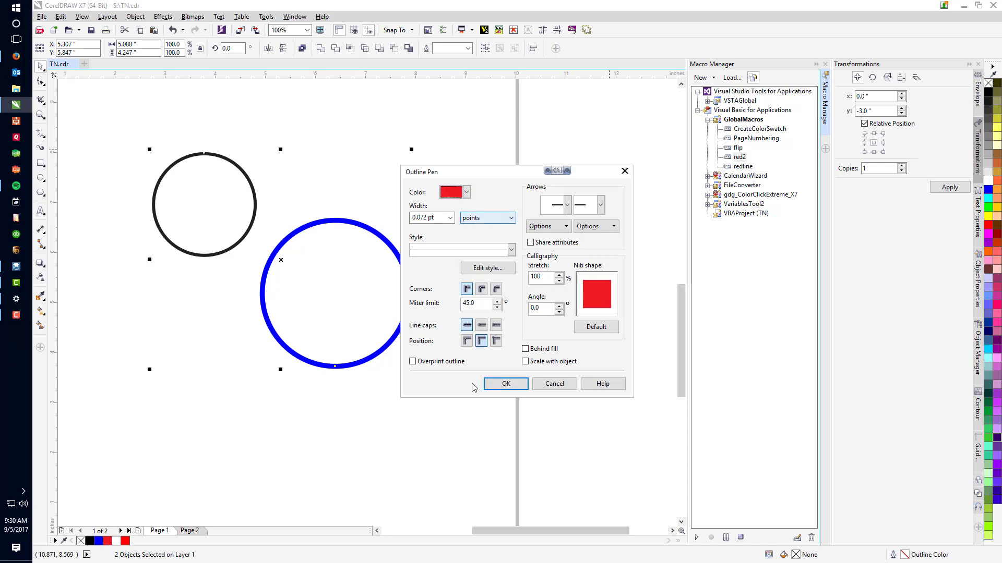
left_click(506, 385)
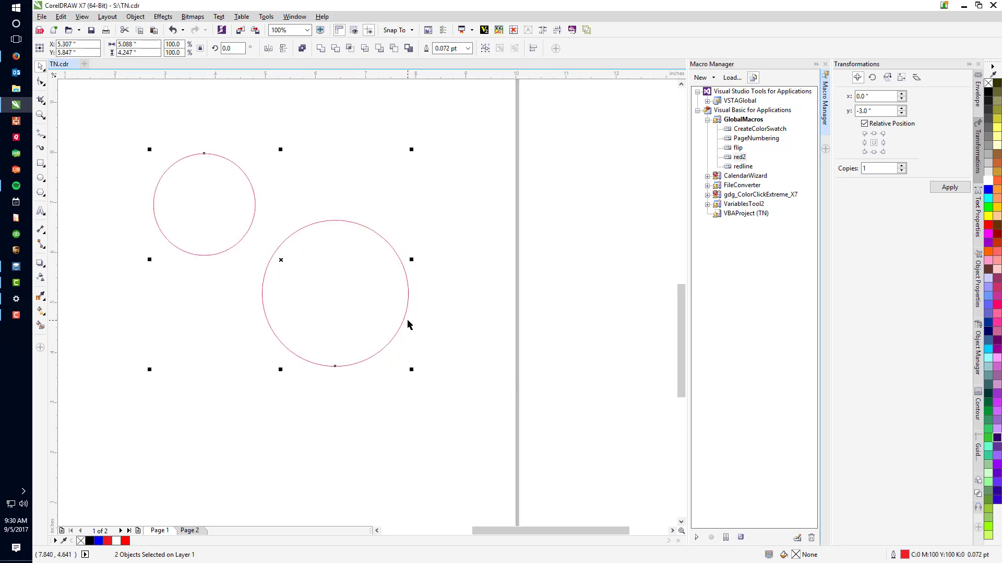
- Stop macro recording so red2 keeps the thin red outline change
left_click(741, 537)
left_click(266, 16)
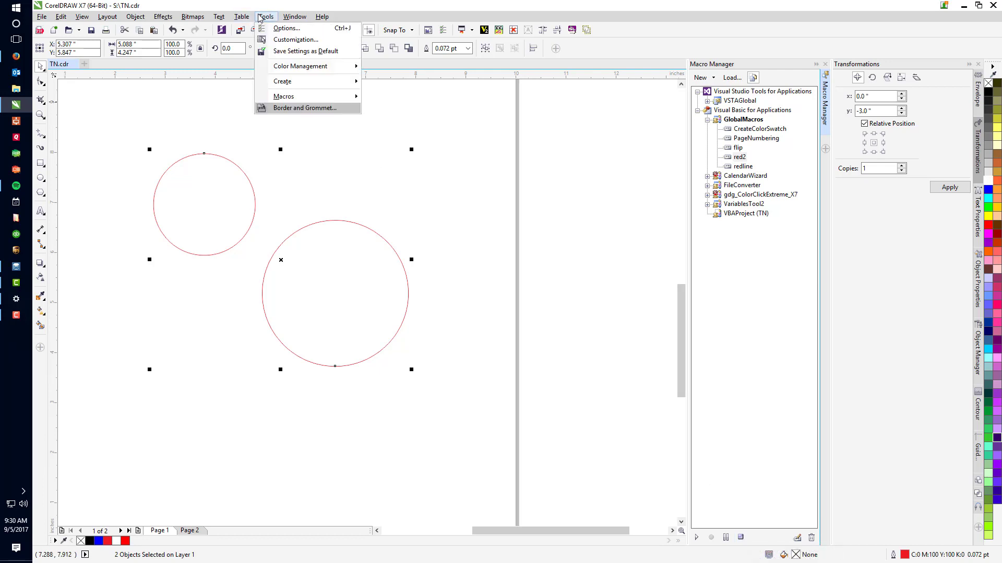
mouse_move(301, 98)
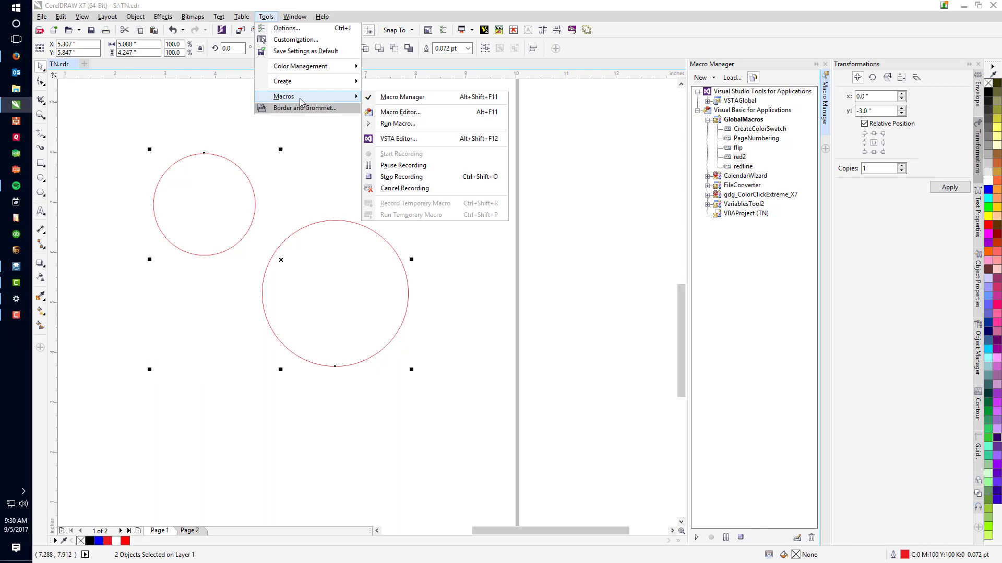
left_click(405, 175)
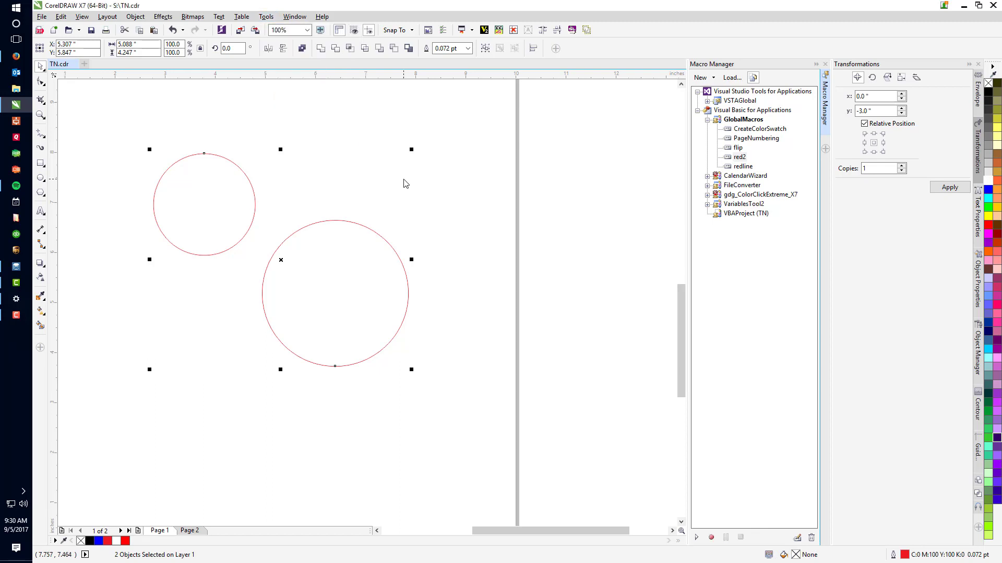
- Undo the red outline to restore black and blue strokes, and reselect both circles
left_click(599, 236)
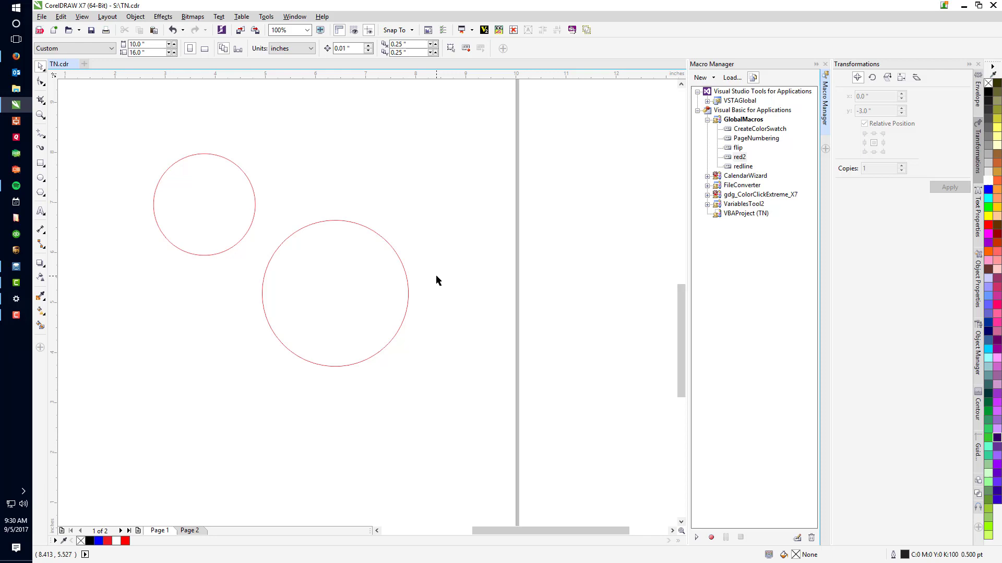
key("ctrl+z")
left_click(440, 247)
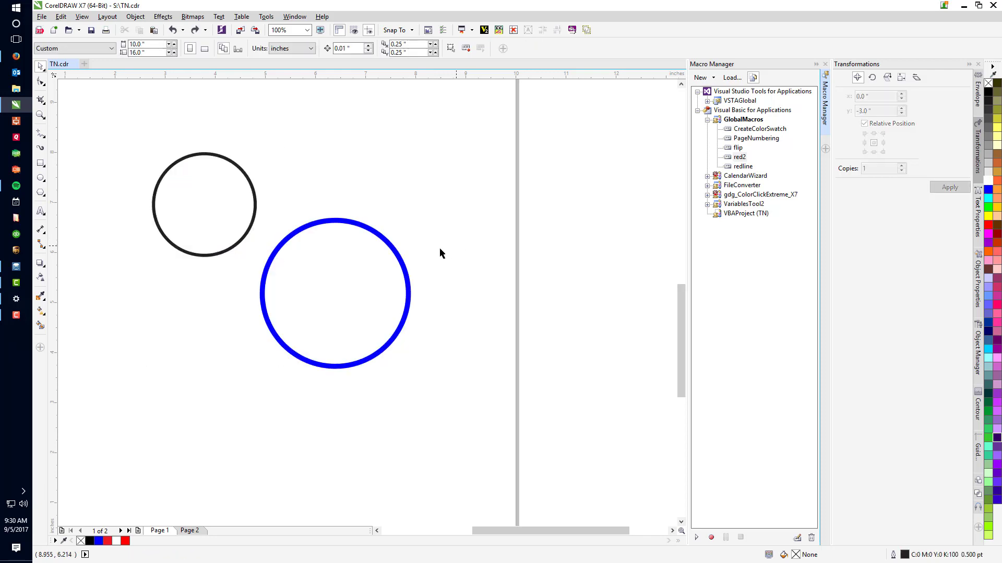
left_click(255, 203)
left_click(315, 223, "shift")
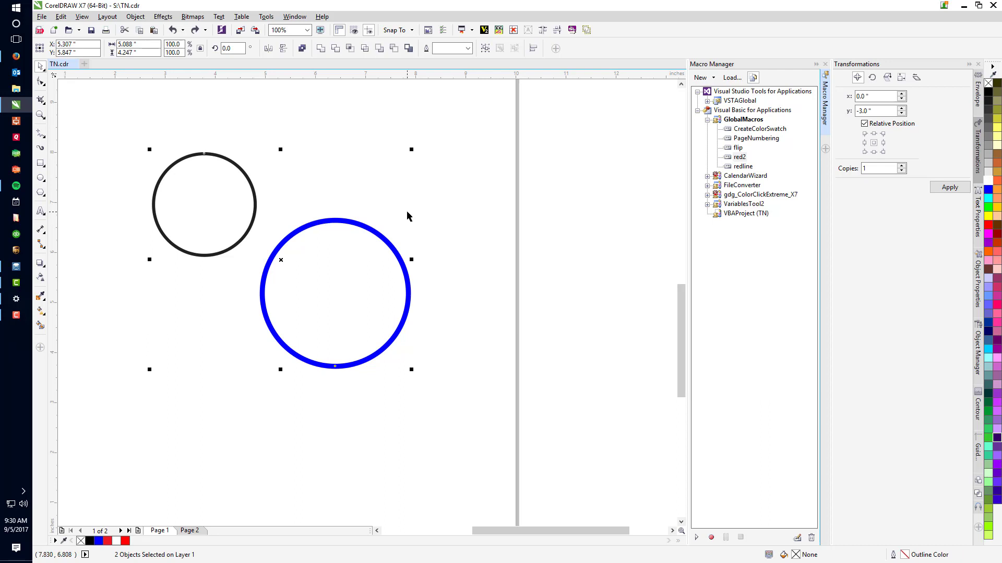
- Run the red2 macro from Macro Manager on the selected circles
left_click(739, 158)
left_click(697, 538)
left_click(499, 390)
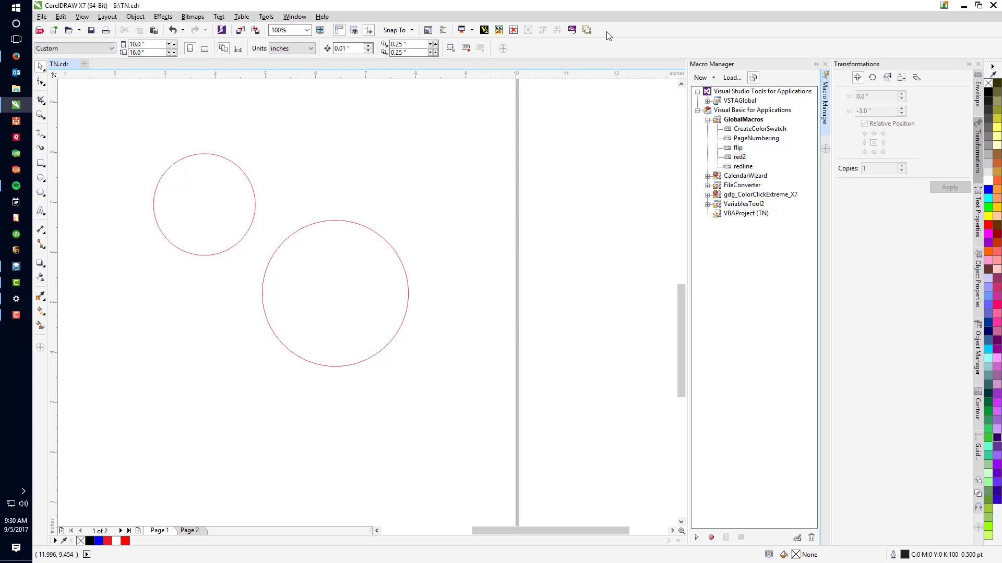
- Open the standard toolbar's customization commands and select the RecordedMacros.red2 macro
right_click(623, 33)
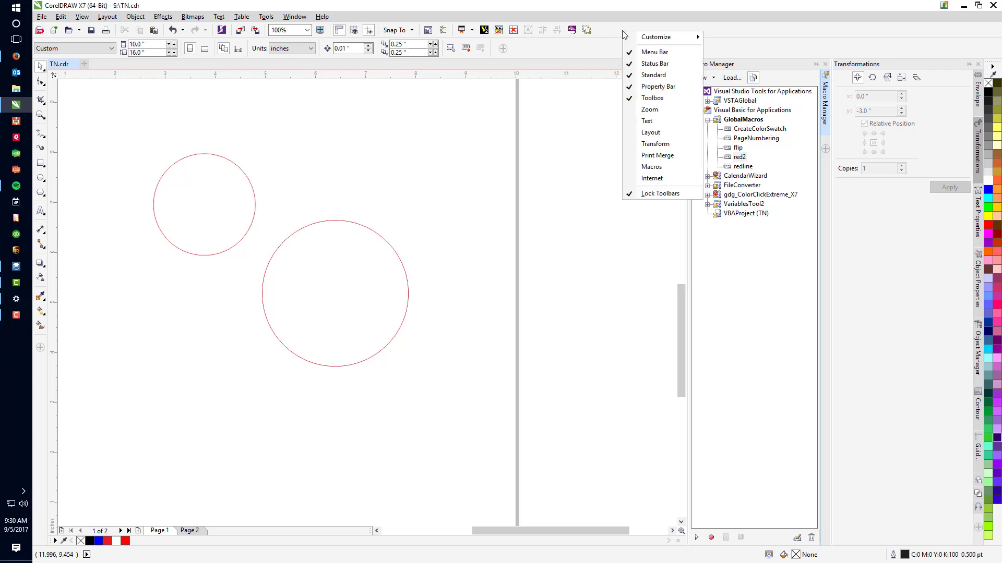
mouse_move(658, 36)
mouse_move(761, 50)
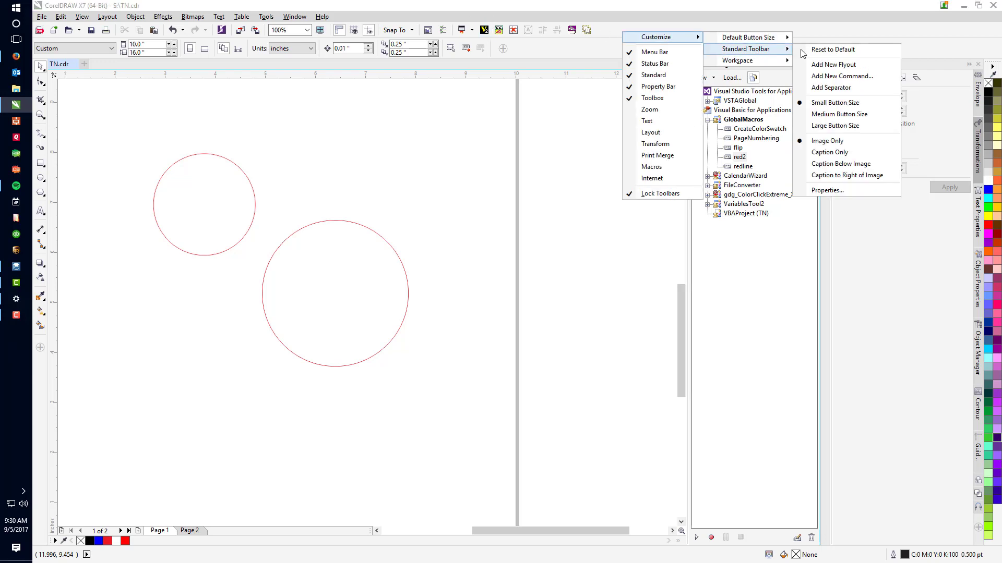
left_click(835, 191)
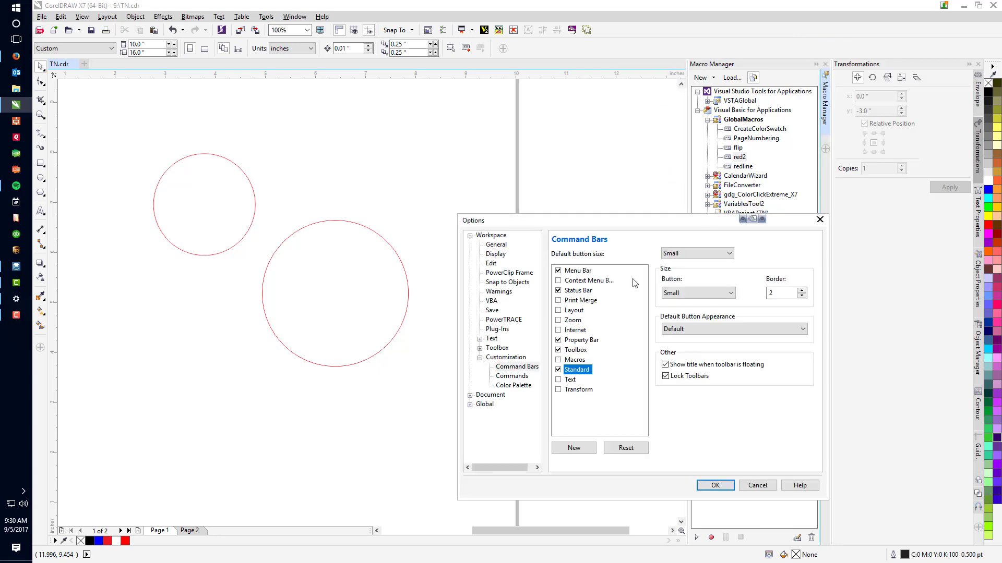
left_click(521, 378)
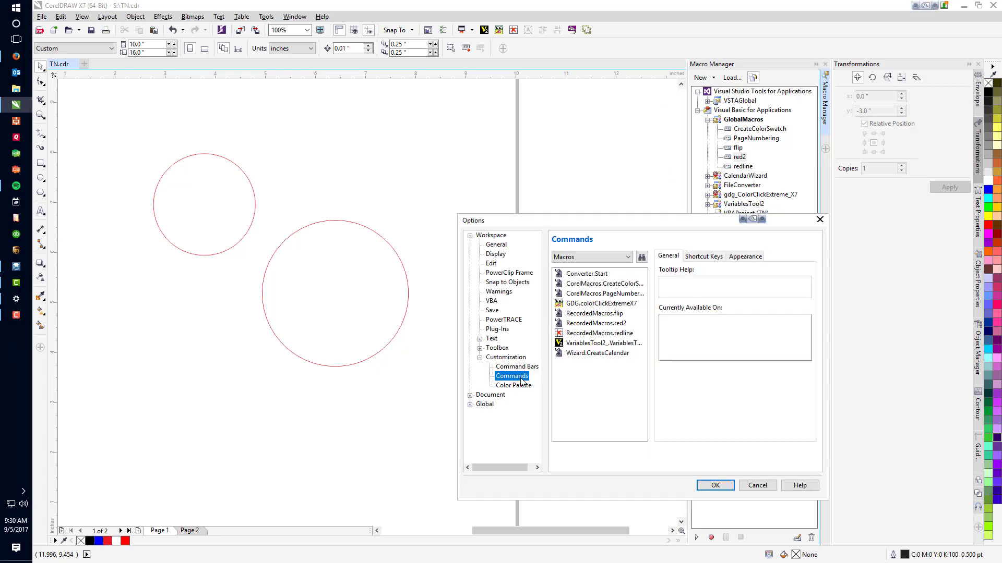
left_click(601, 257)
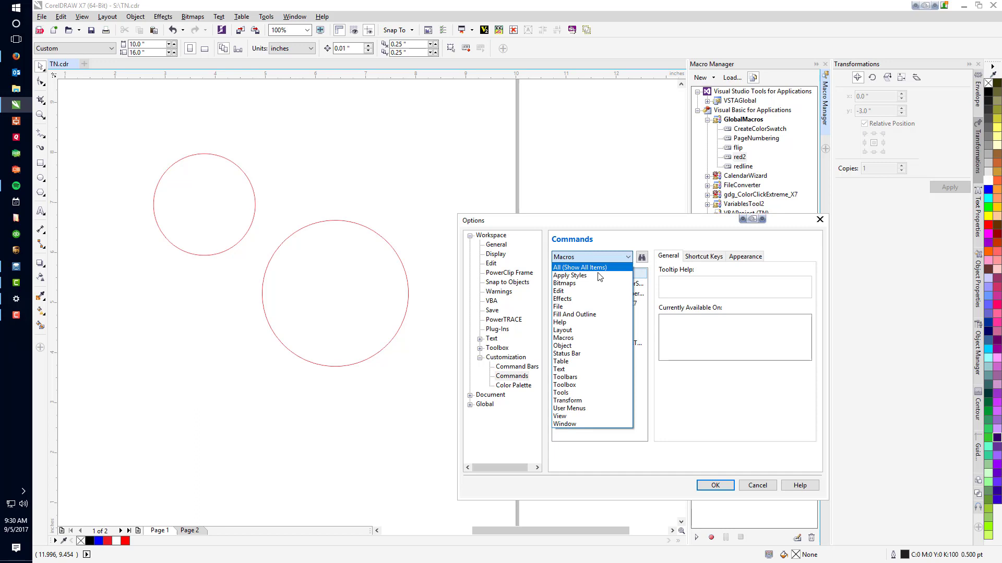
left_click(593, 344)
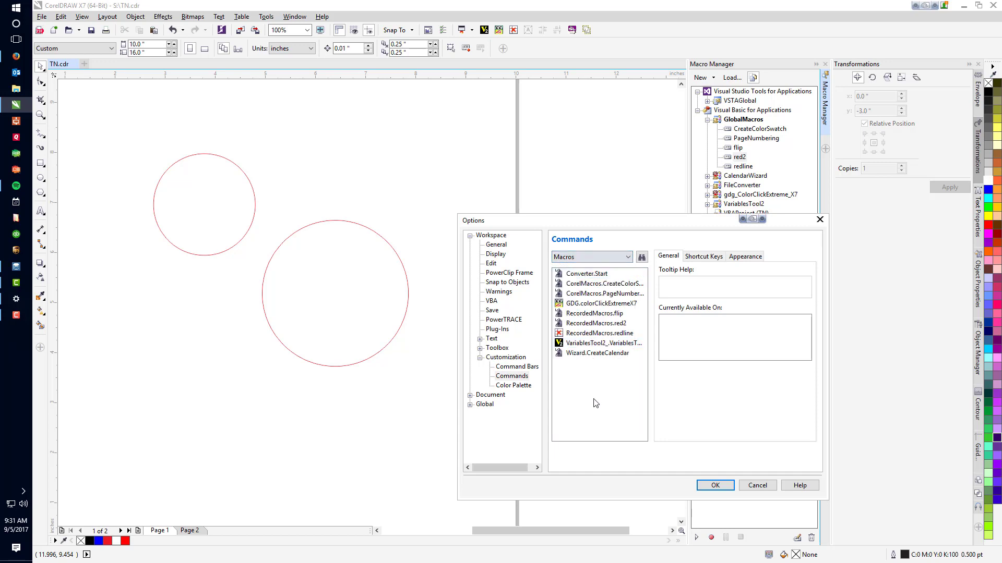
left_click(598, 324)
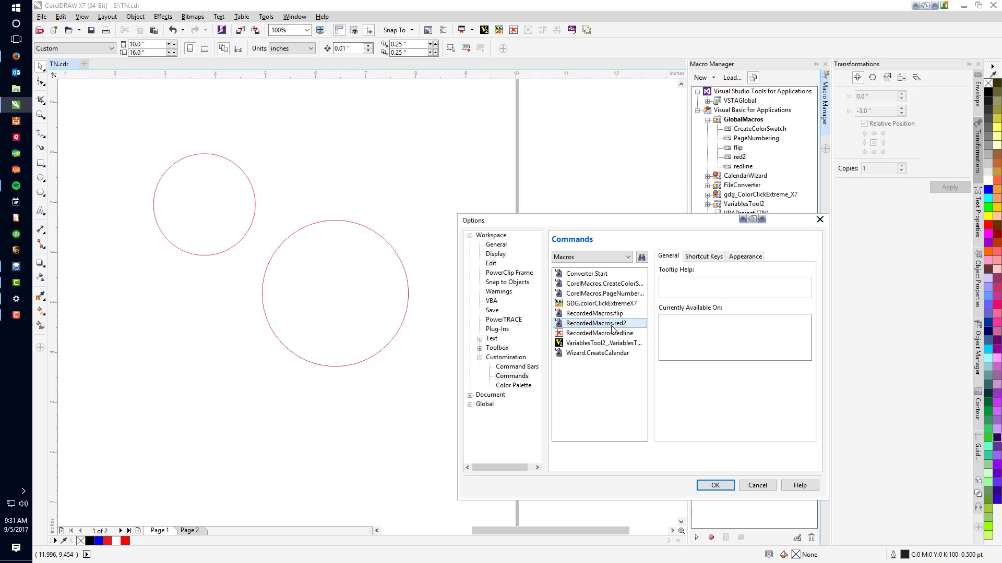
left_click(611, 325)
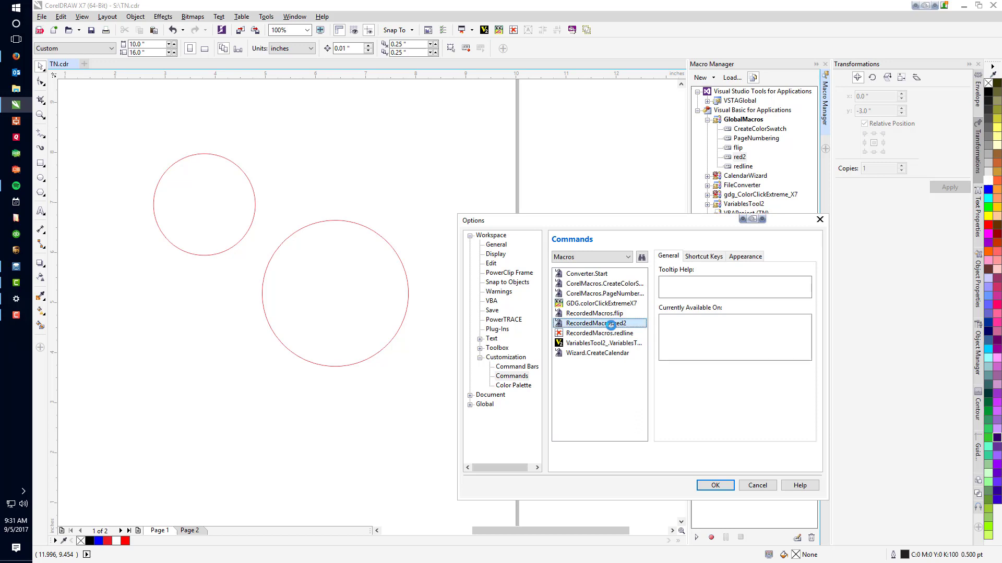
- Assign the red X icon to the red2 macro
left_click(705, 256)
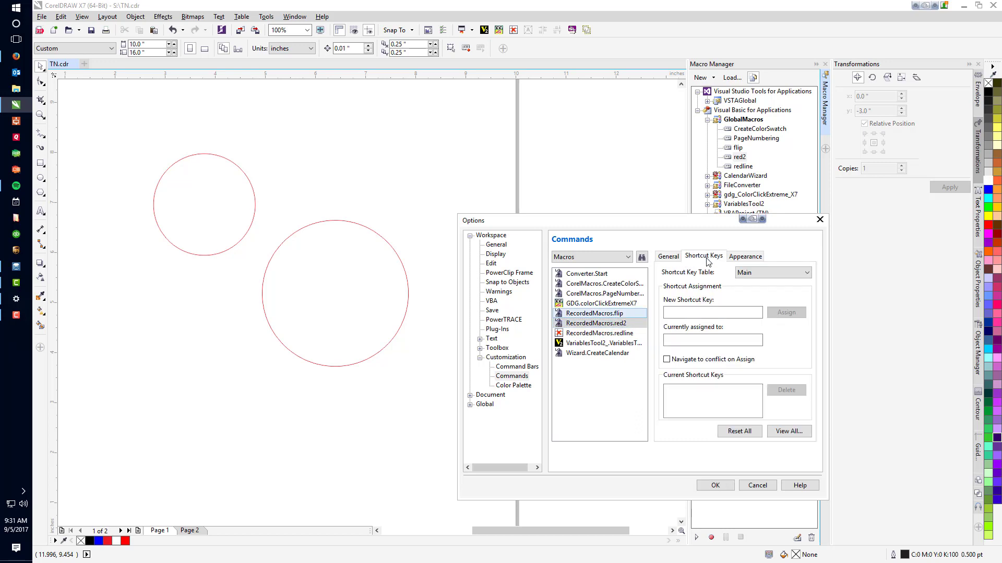
left_click(745, 257)
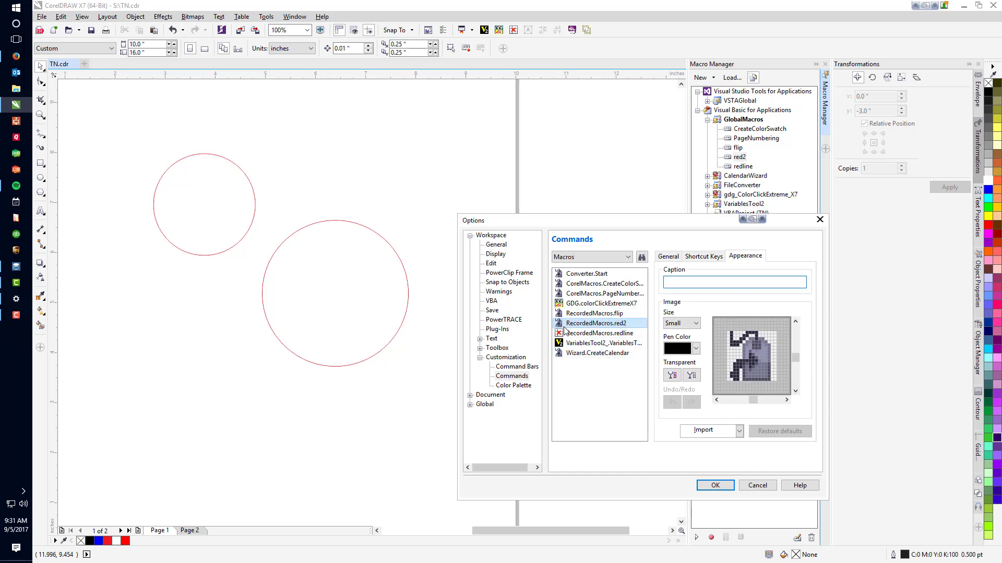
left_click(738, 430)
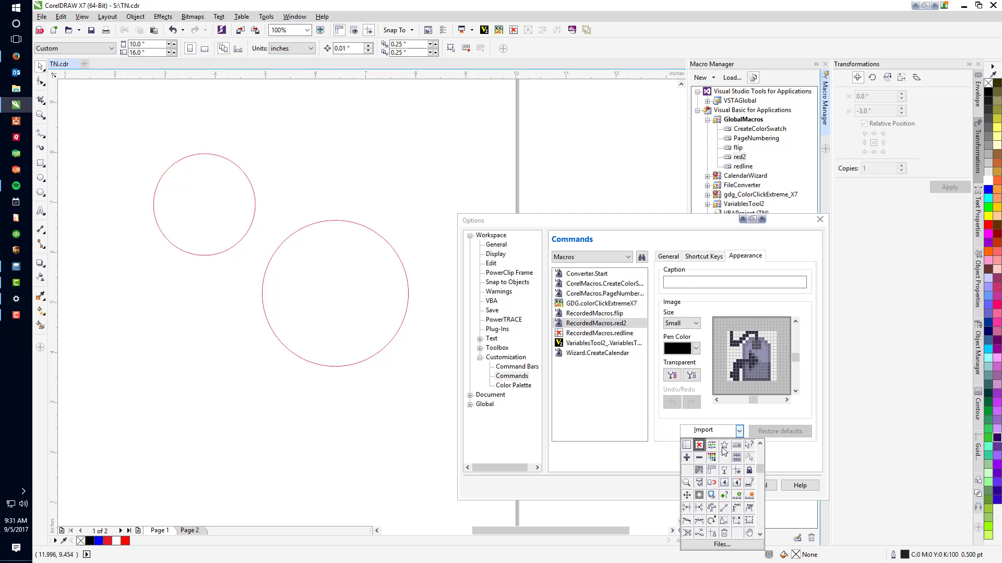
left_click(700, 447)
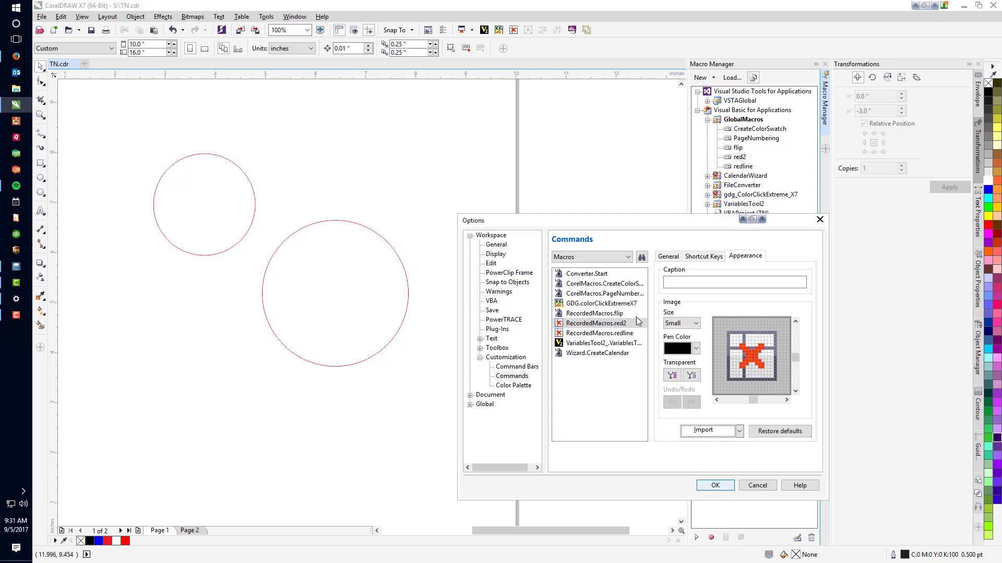
- Drag RecordedMacros.red2 onto the standard toolbar as a button
left_click(601, 334)
left_click(604, 324)
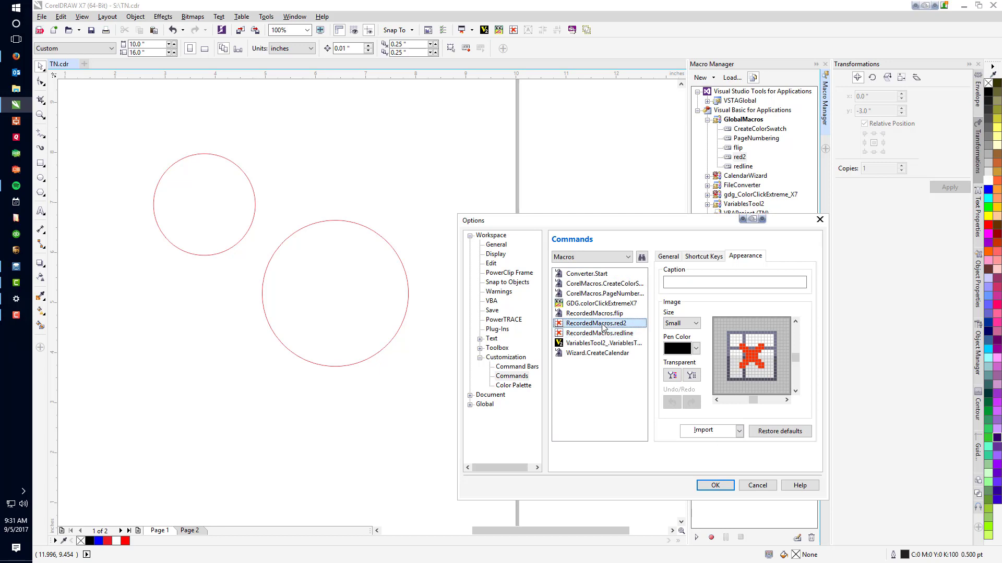
left_click_drag(604, 328, 615, 34)
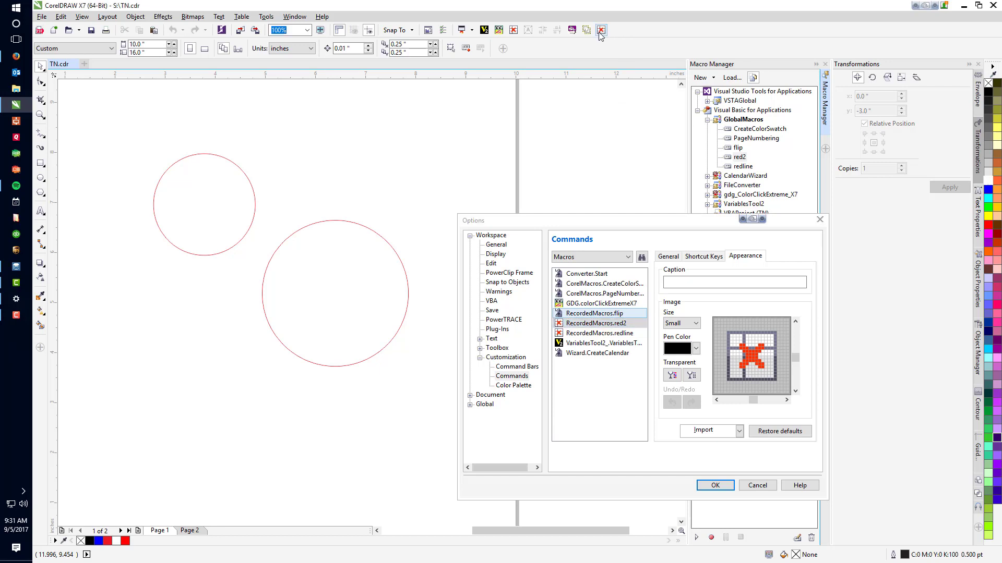
- Save the options as defaults and close the Options dialog
left_click(491, 397)
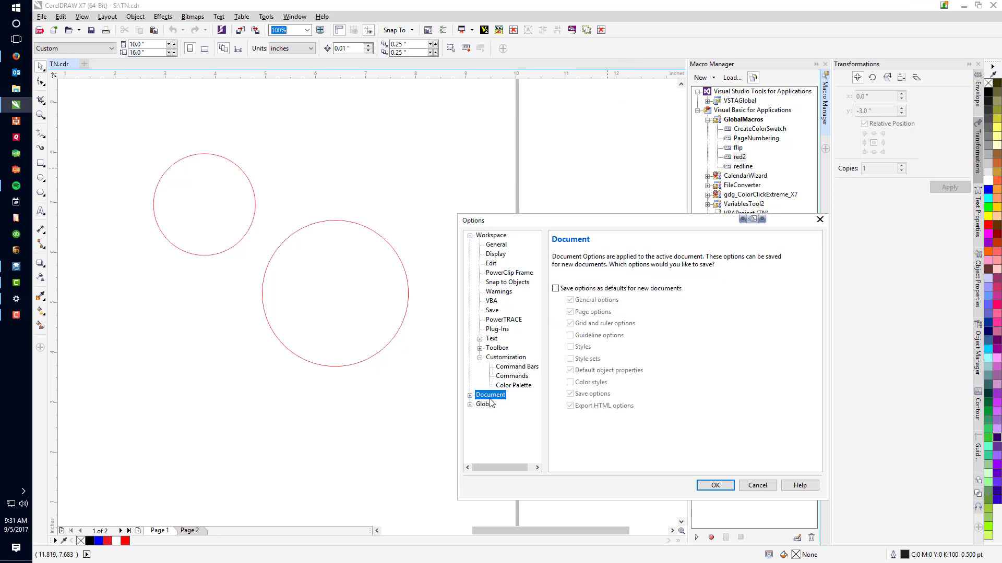
left_click(575, 290)
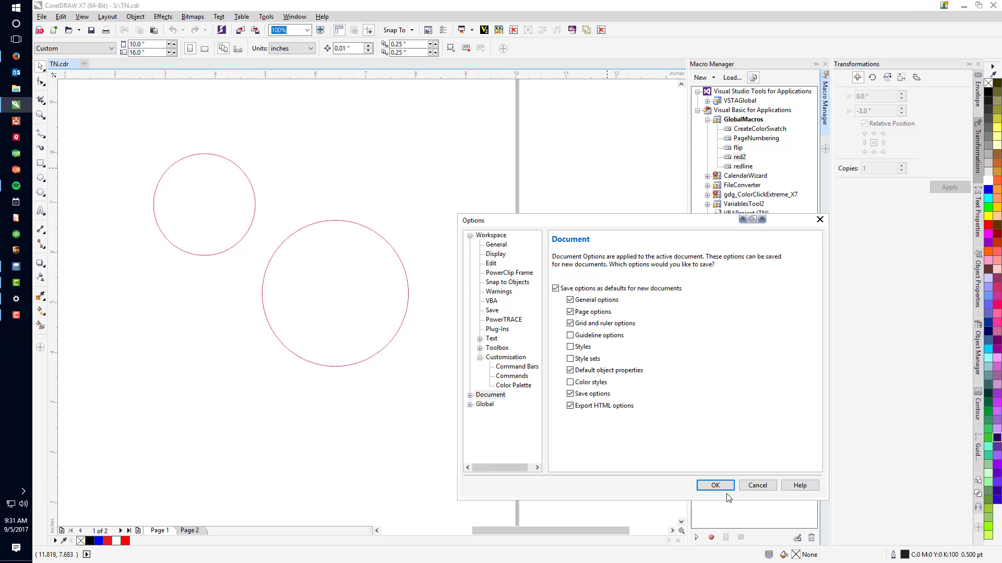
left_click(716, 486)
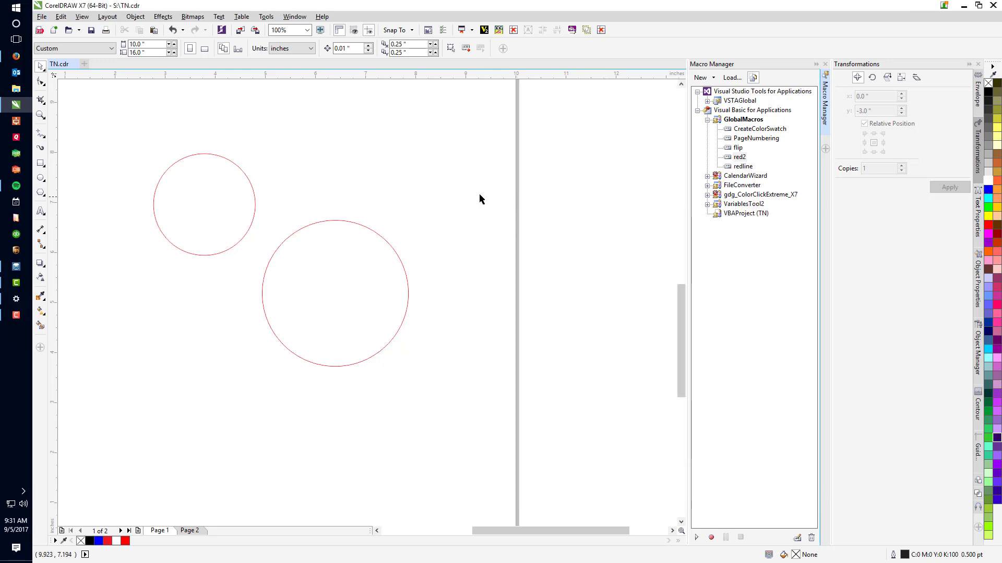
- Undo the outline, rerun red2 on both circles with Ctrl+R, then show all of Page 2
key("ctrl+z")
key("Escape")
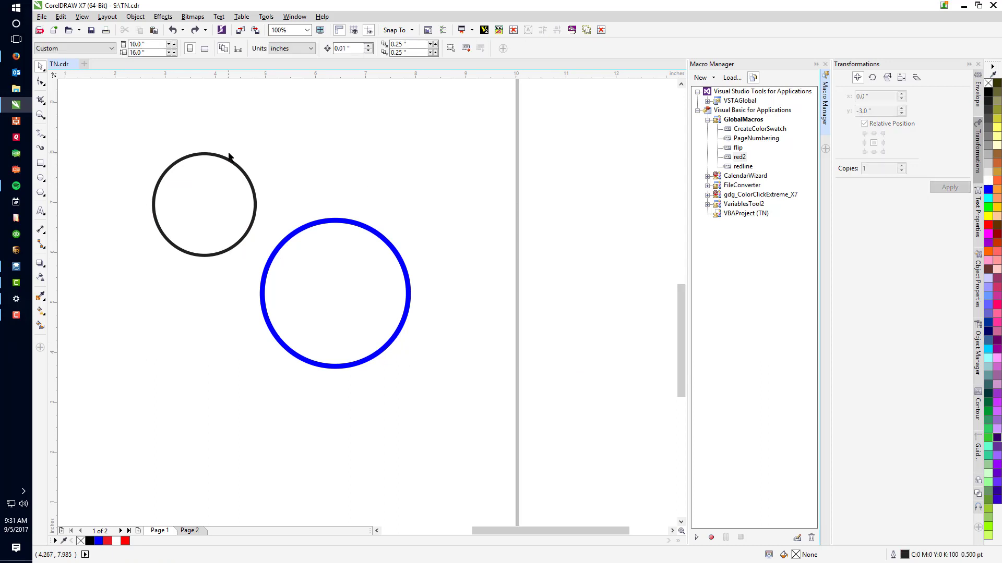
left_click(234, 164)
left_click(337, 224, "shift")
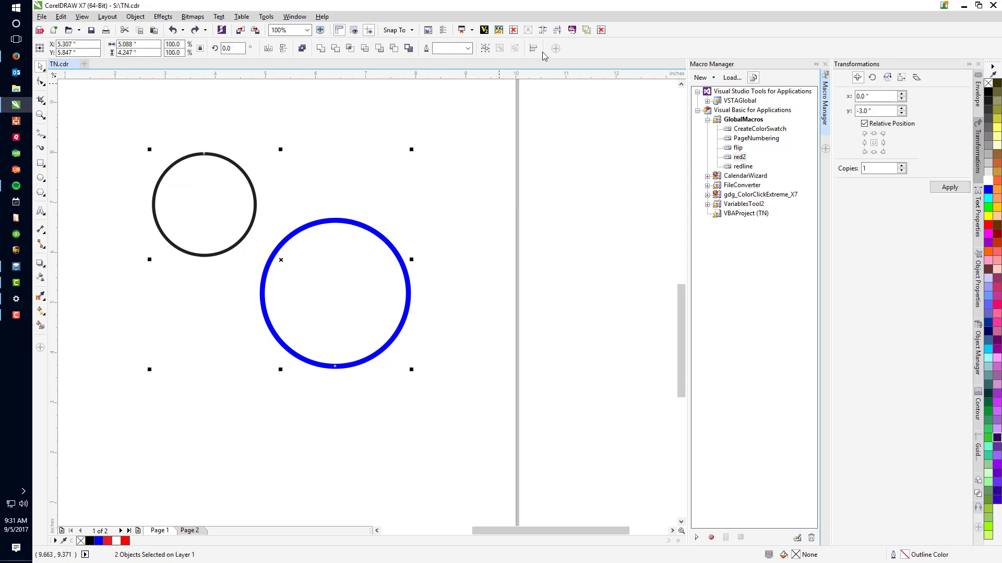
key("ctrl+r")
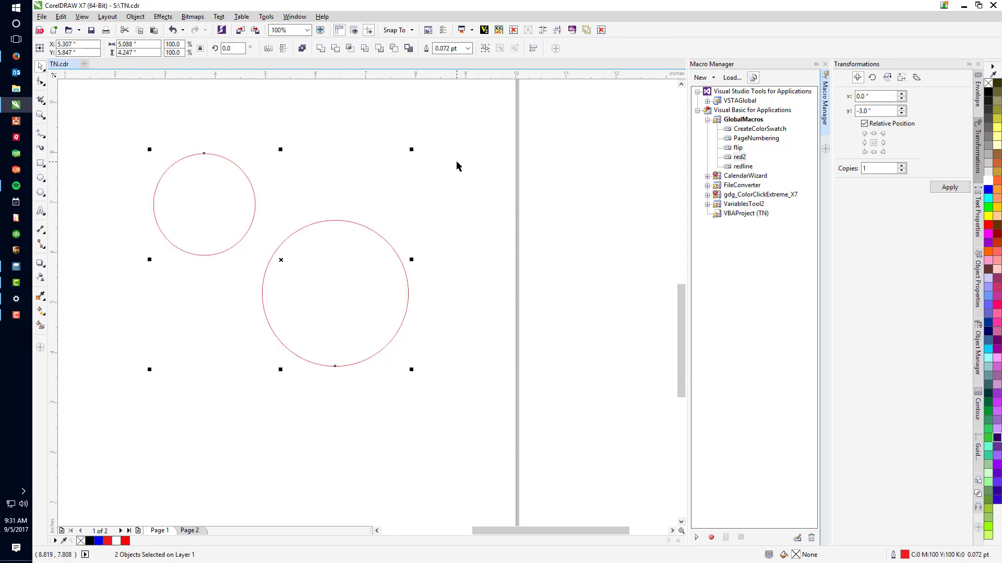
left_click(191, 531)
key("shift+F4")
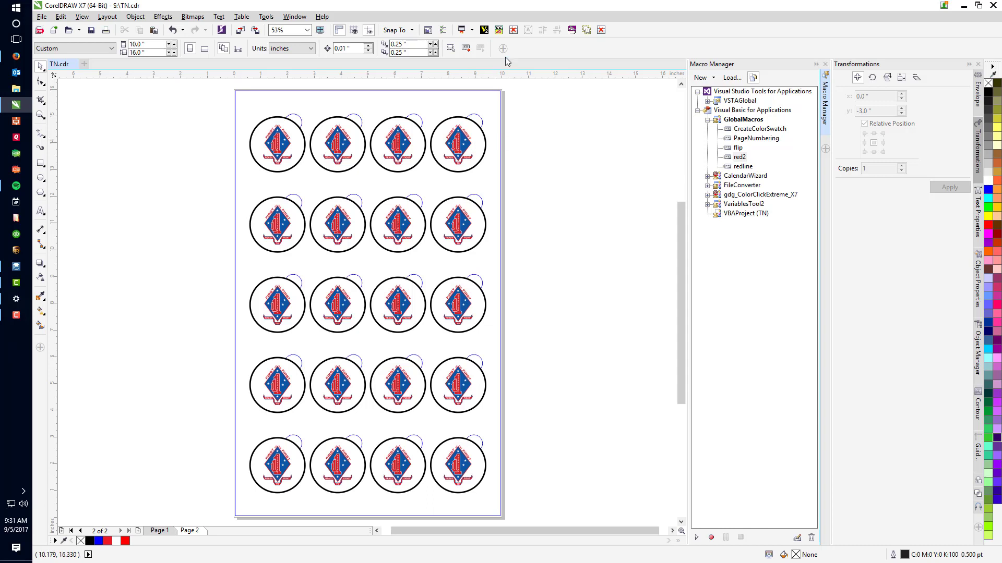
- Launch GDG Color Click Extreme, select everything on Page 2, and sample three fills and two outlines
left_click(498, 29)
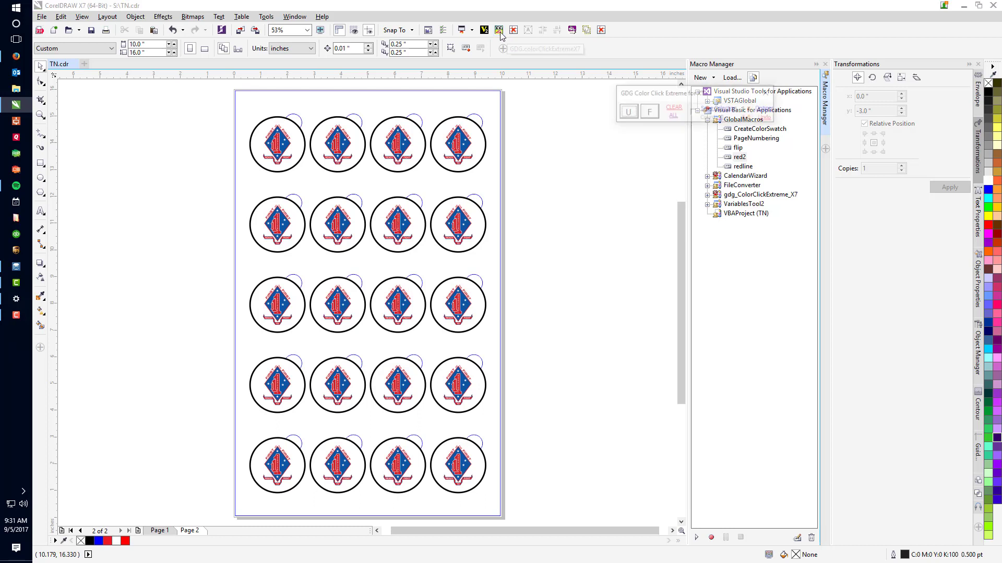
left_click(516, 140)
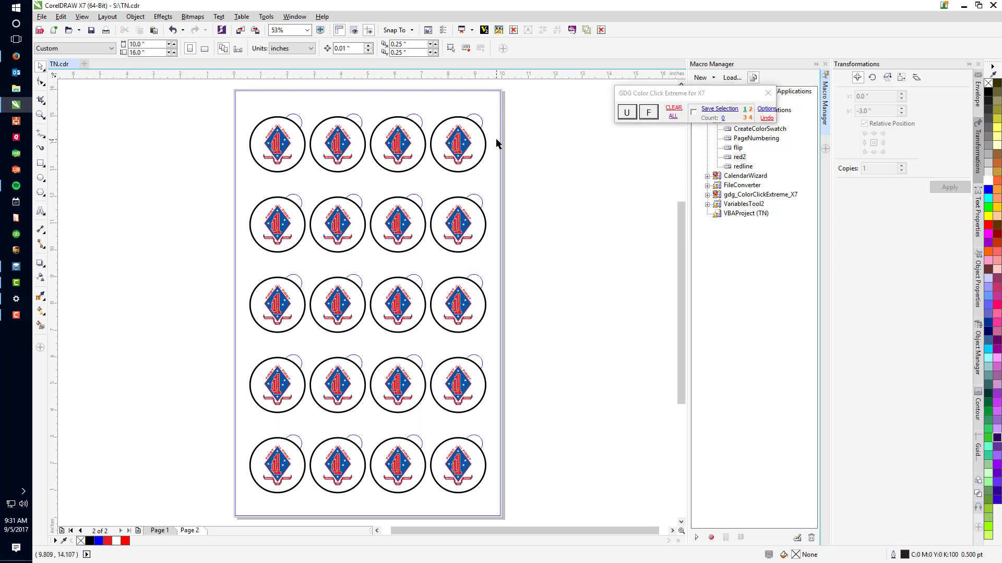
key("ctrl+a")
left_click(627, 113)
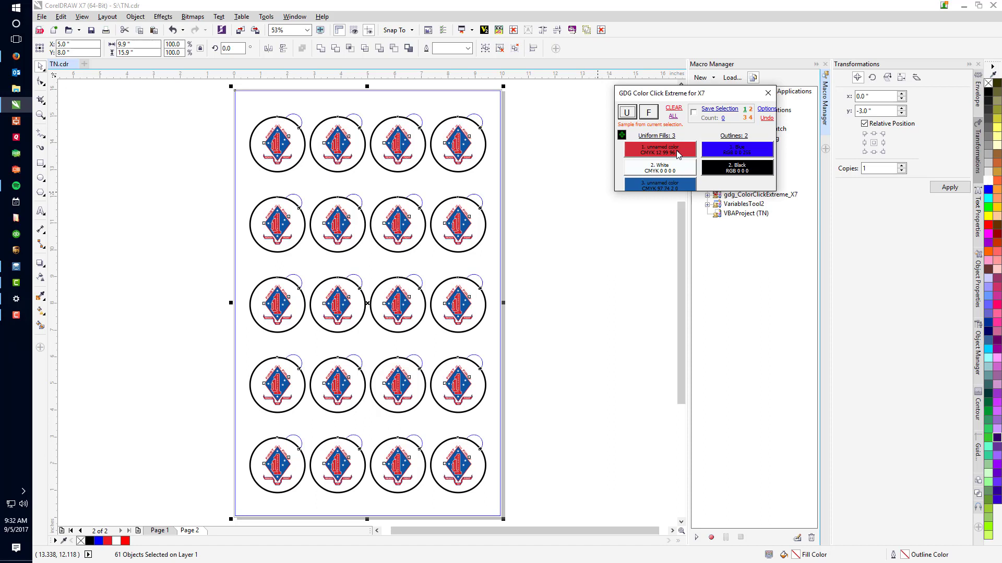
- Recolour the red fills black and the blue fills white across all twenty logos
left_click(677, 153)
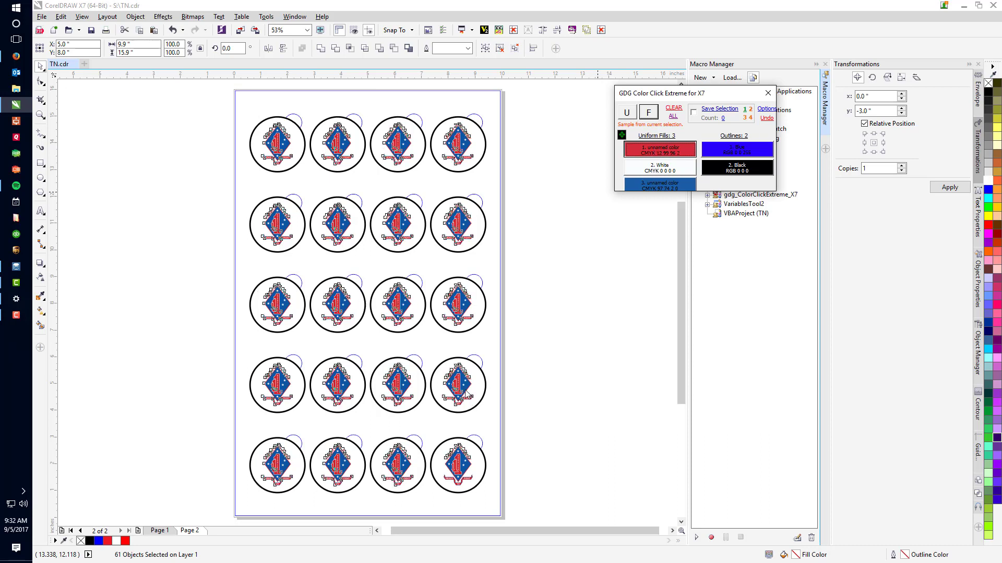
left_click(990, 94)
left_click(656, 186)
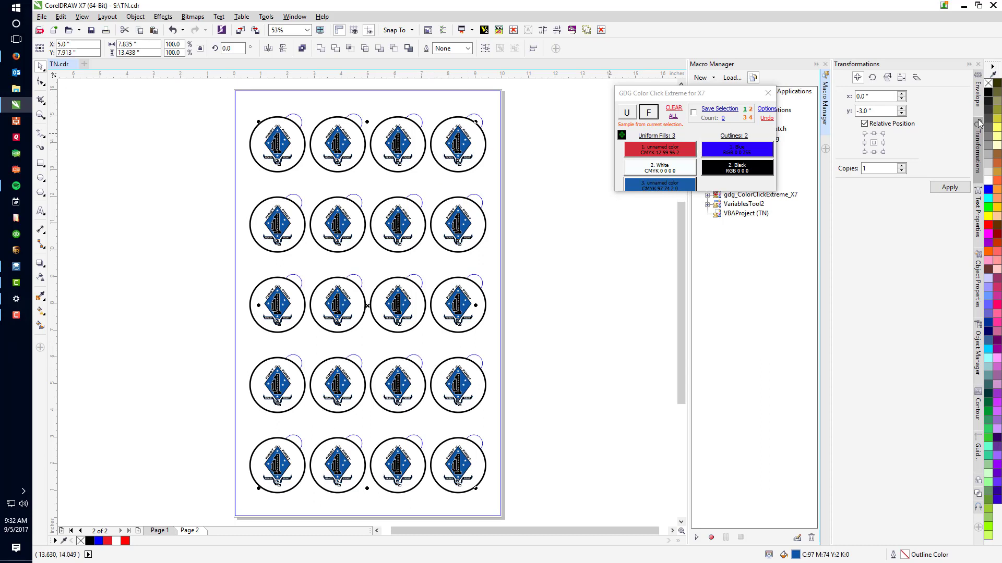
left_click(990, 182)
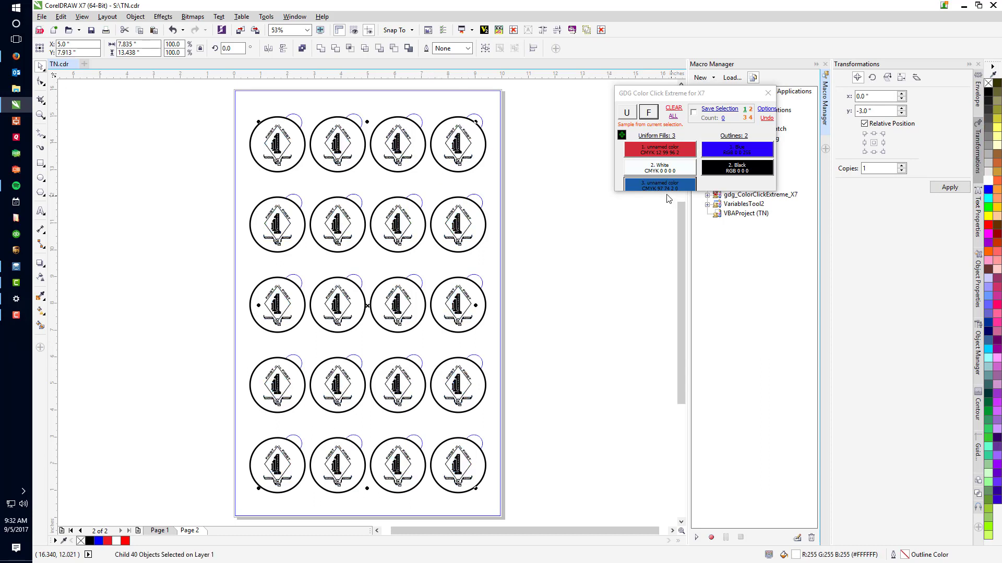
left_click(546, 225)
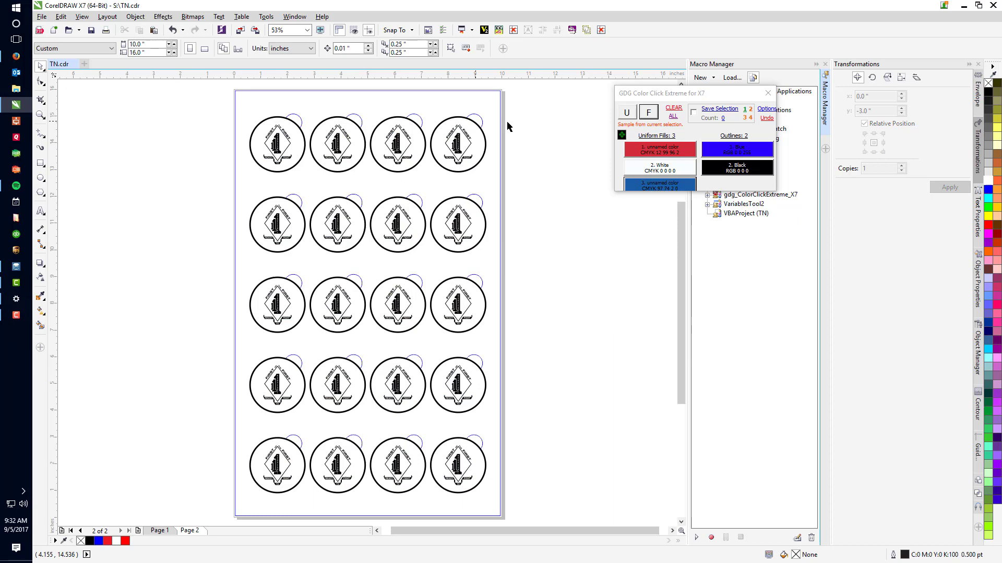
- Apply red2's thin red 0.072 pt outline to the 20 black-outlined circles, then zoom in to check one
left_click(741, 168)
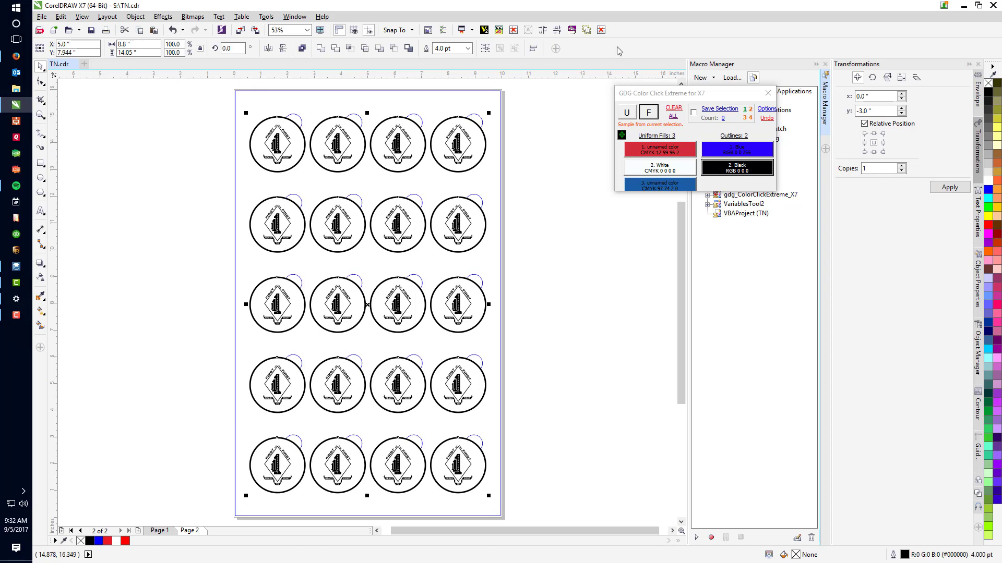
left_click(602, 31)
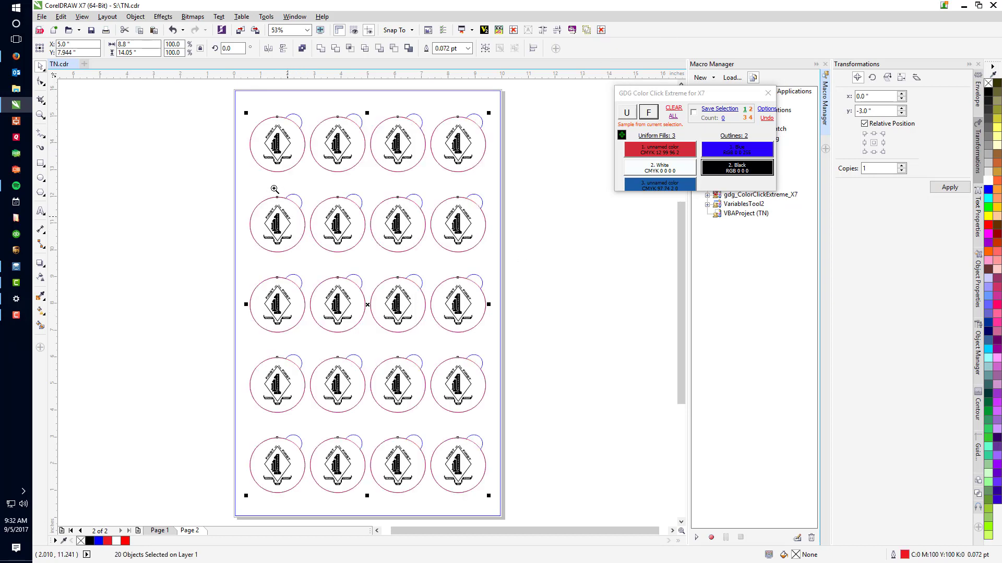
key("F2")
left_click_drag(230, 94, 373, 229)
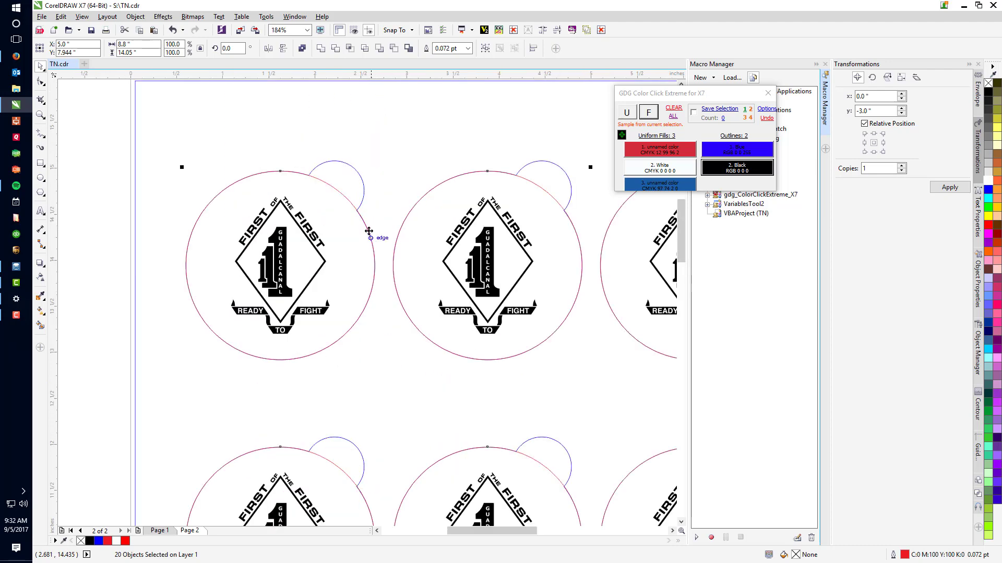
left_click(337, 196)
left_click(337, 196)
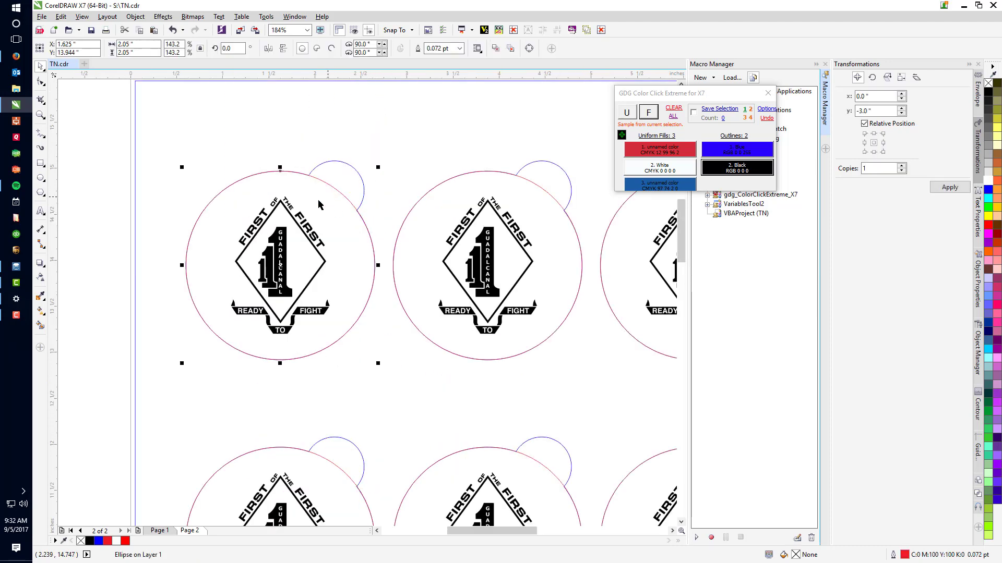
left_click(275, 127)
- Delete all blue-outlined arcs atop the tags and zoom out to view the whole page
left_click(744, 154)
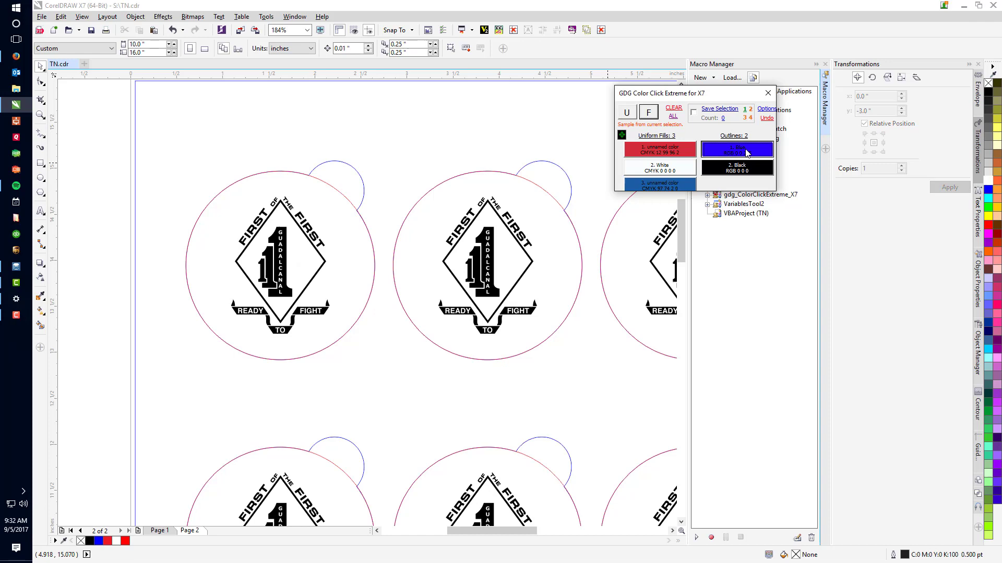
key("Delete")
scroll(403, 161, "down", 2)
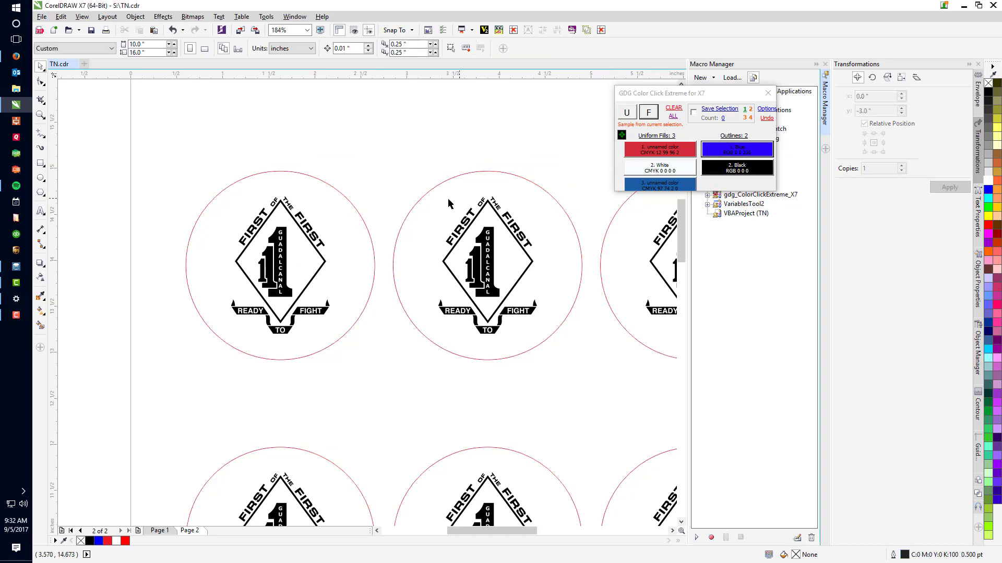
scroll(406, 163, "down", 1)
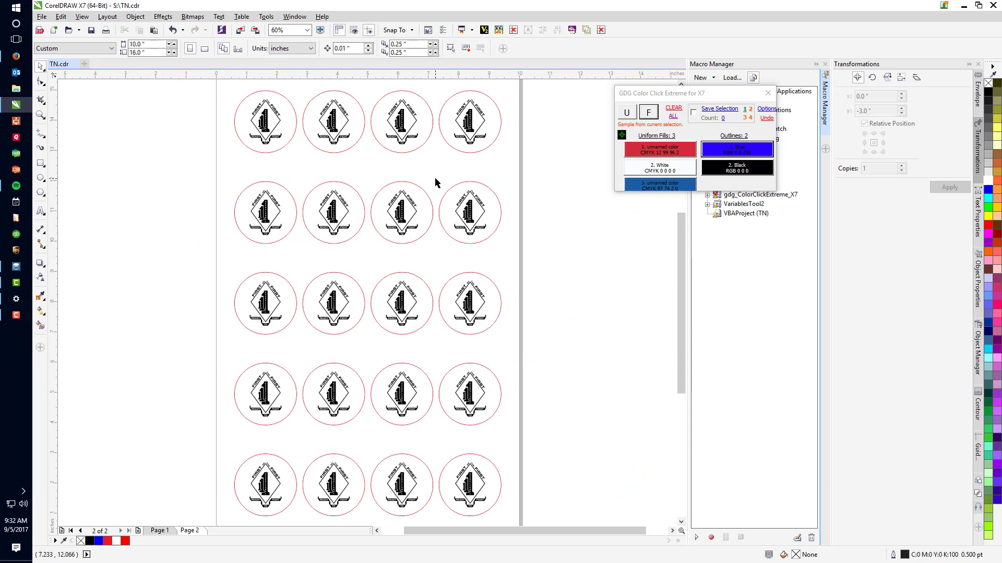
scroll(436, 182, "down", 2)
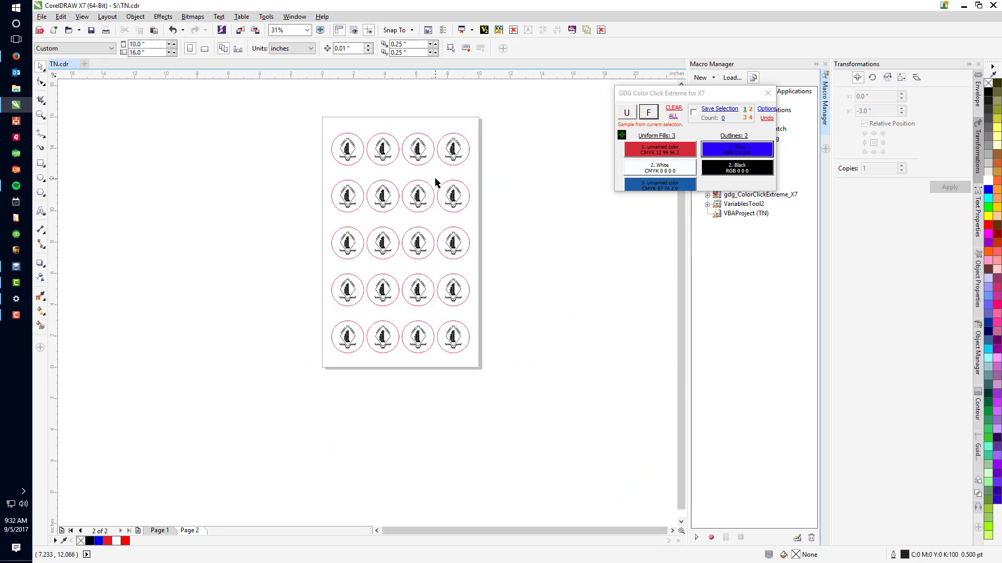